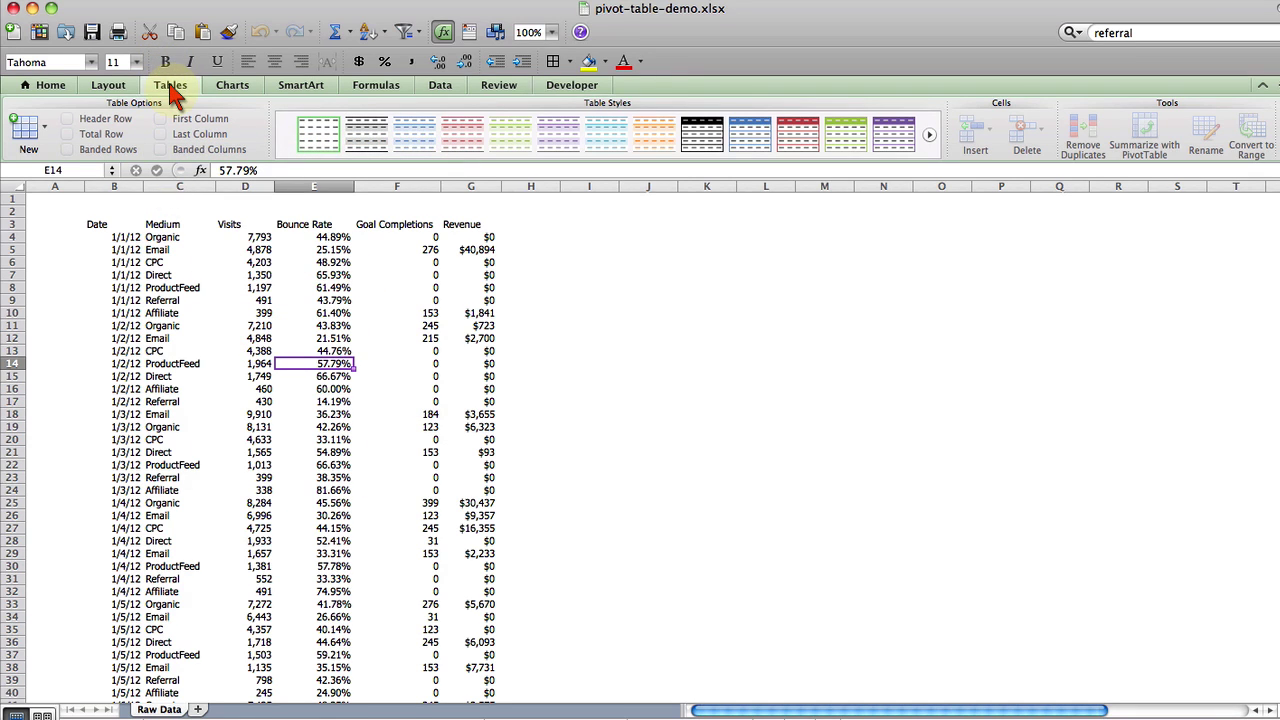
- Format the raw data range as a table using the green Light style with a solid header row
left_click(607, 165)
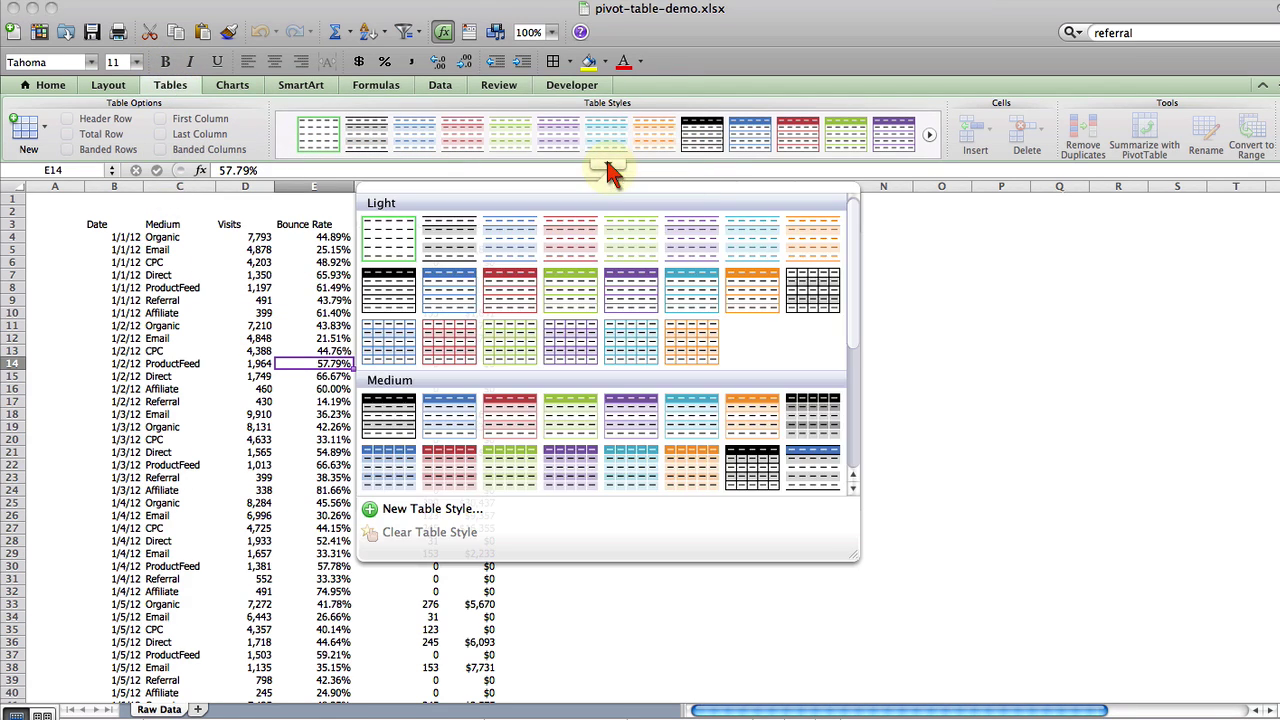
left_click(575, 292)
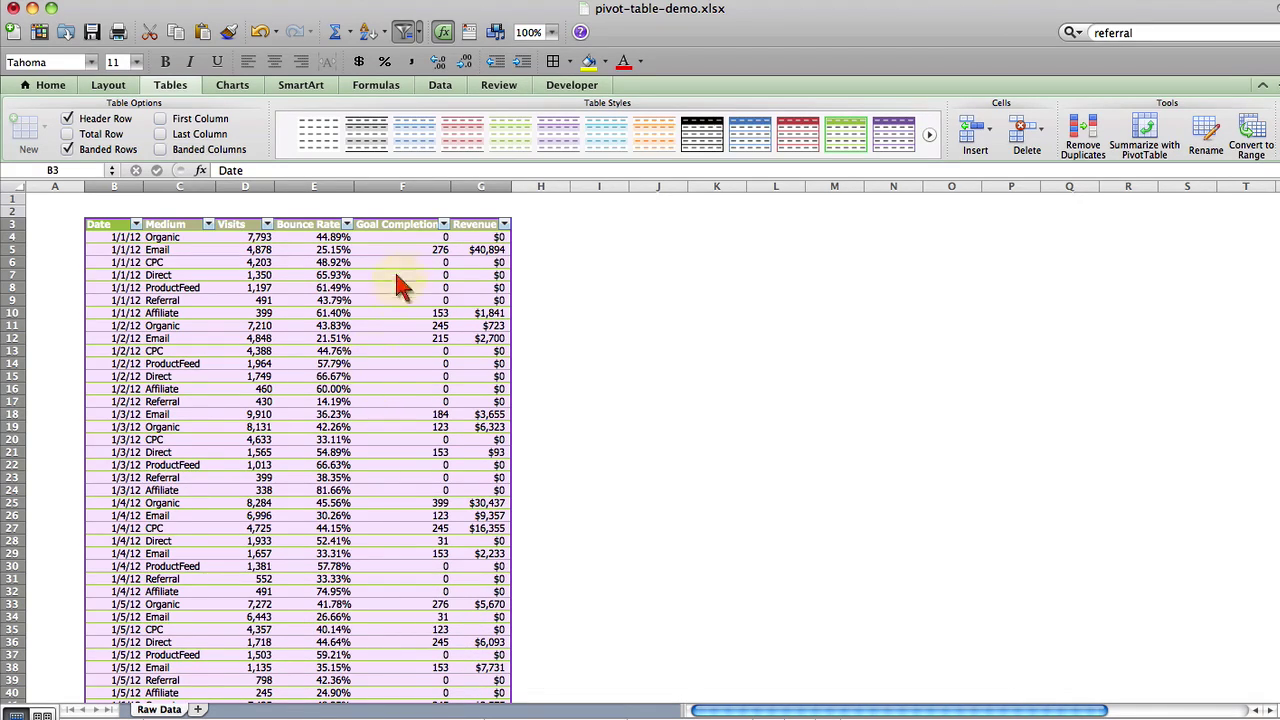
left_click(440, 275)
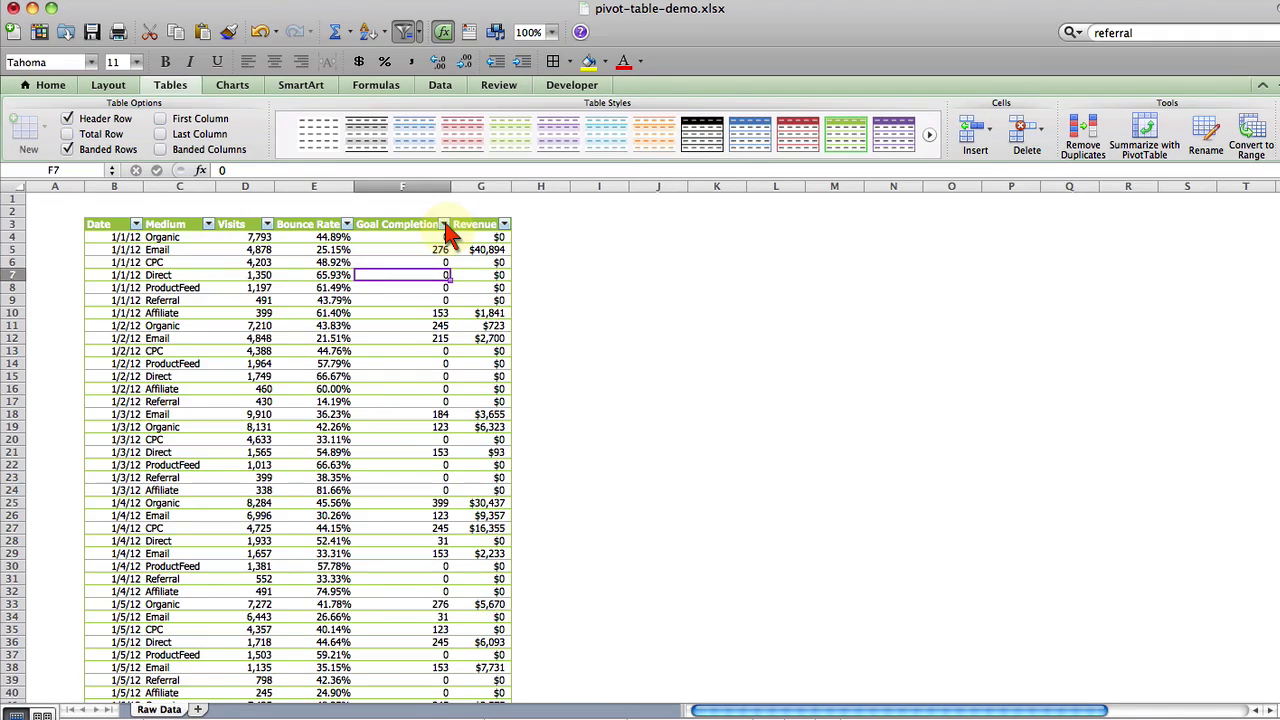
- Examine the sort and filter options of the Goal Completions and Medium columns, including the text filter conditions for Medium
left_click(445, 225)
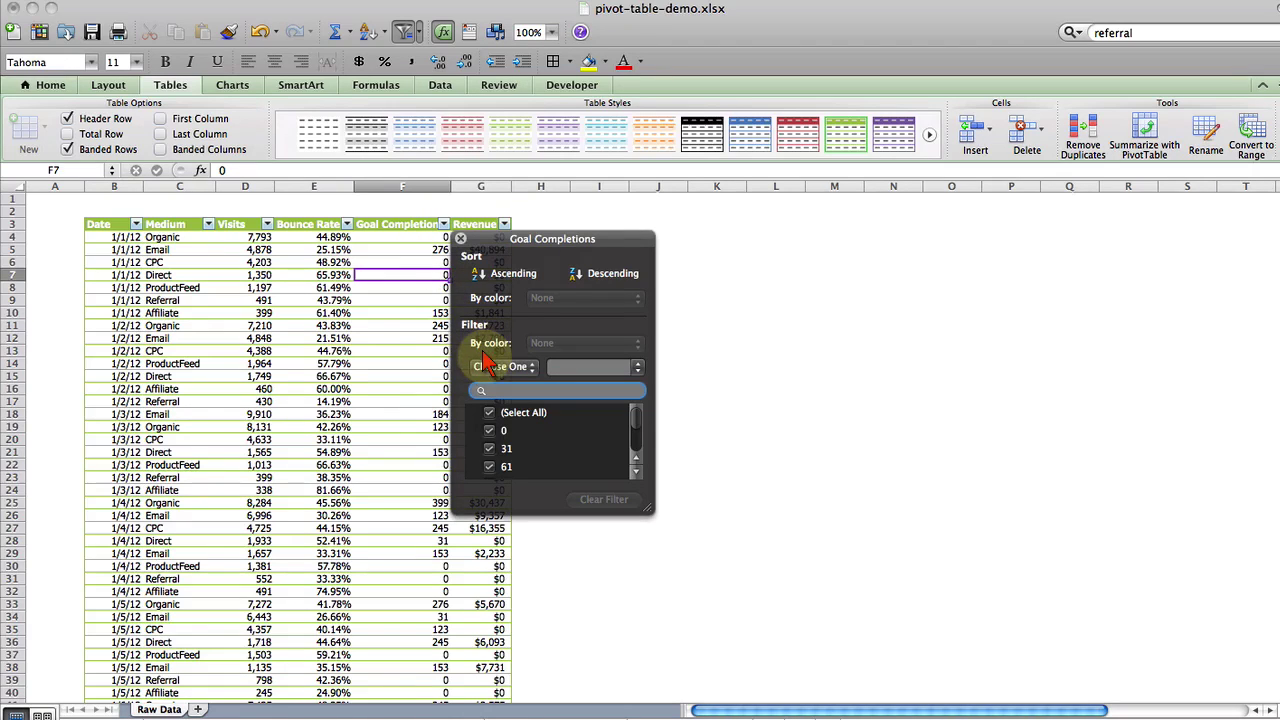
left_click(208, 224)
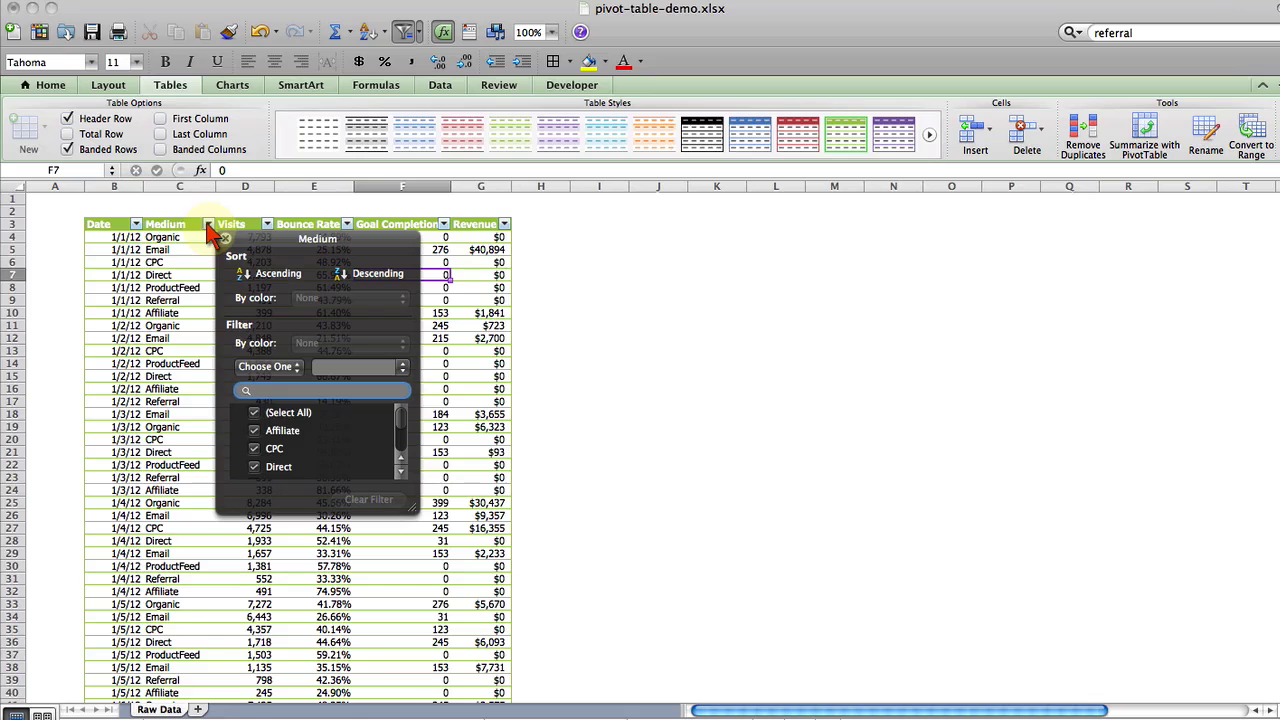
left_click(280, 370)
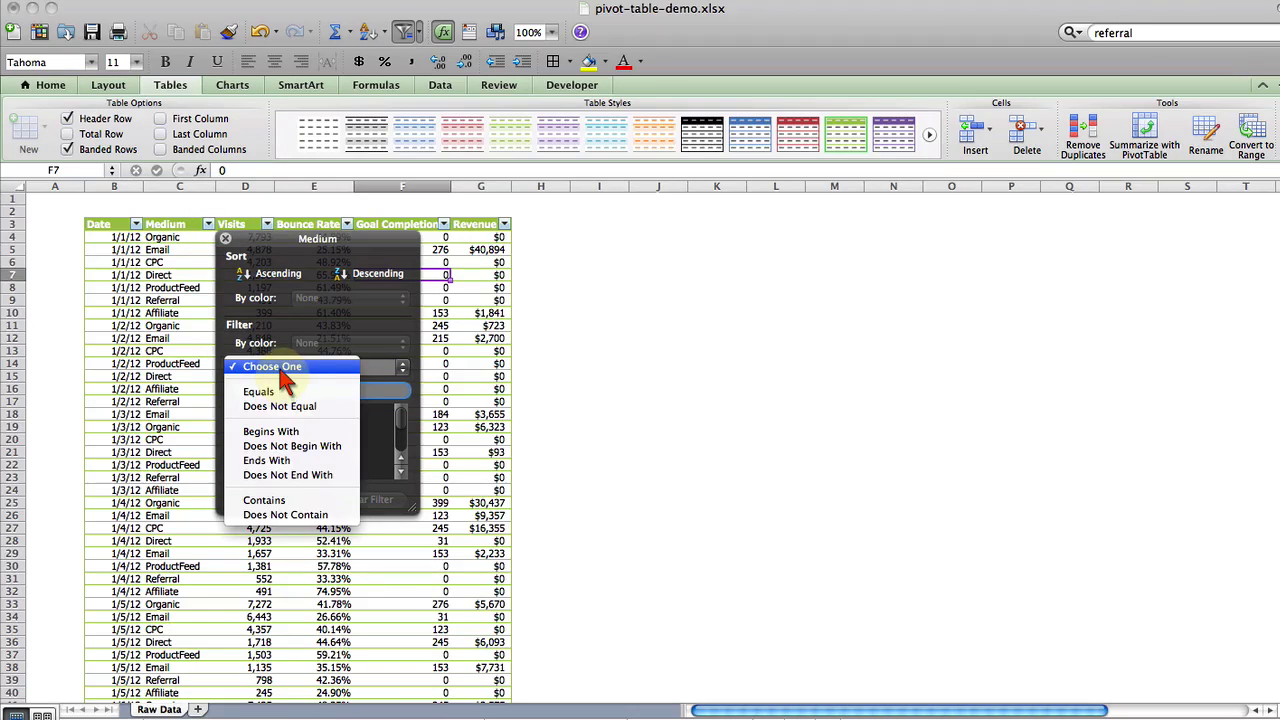
left_click(205, 400)
left_click(195, 368)
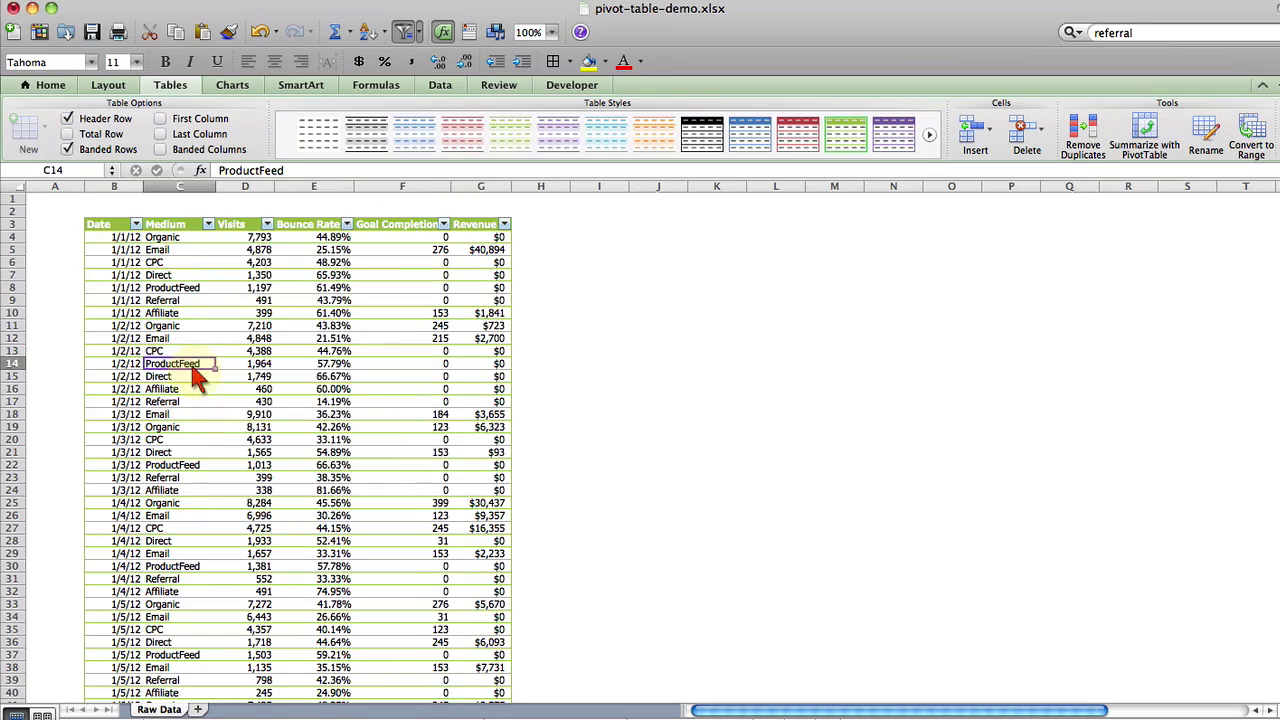
- Check how the table headers behave at the last row of the Medium column, and return to the table's header row
left_click(528, 226)
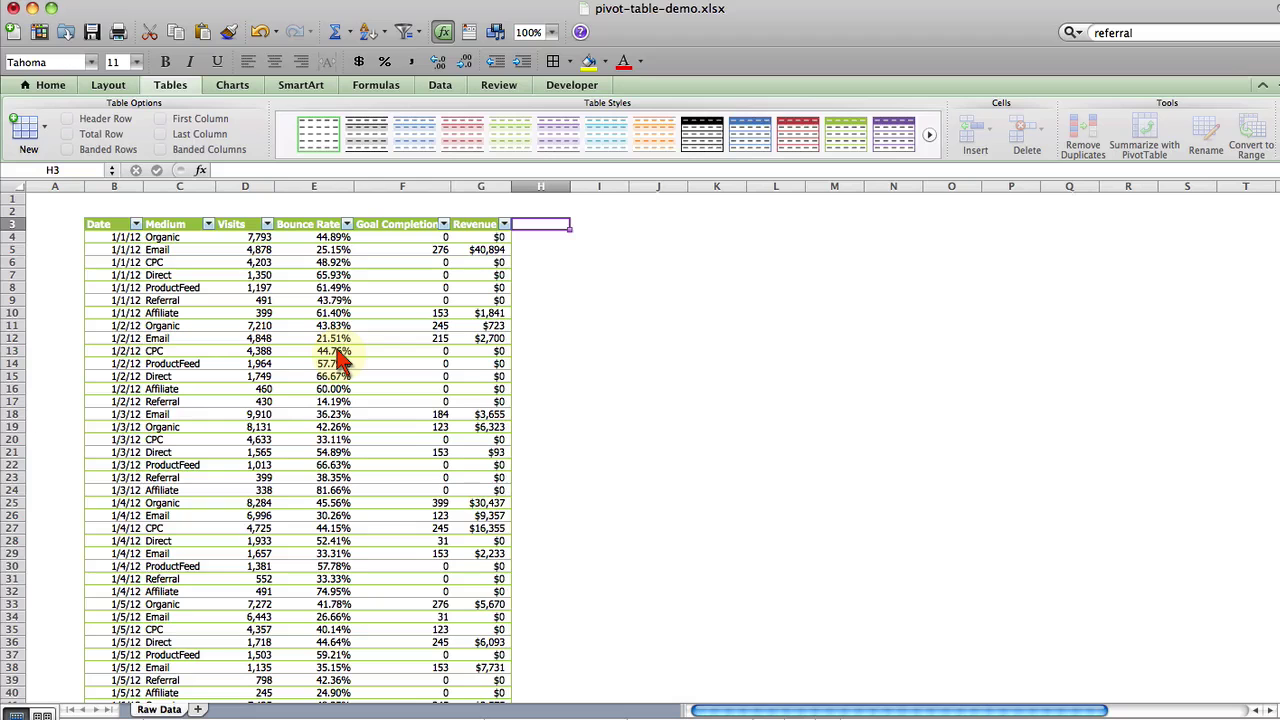
left_click(150, 353)
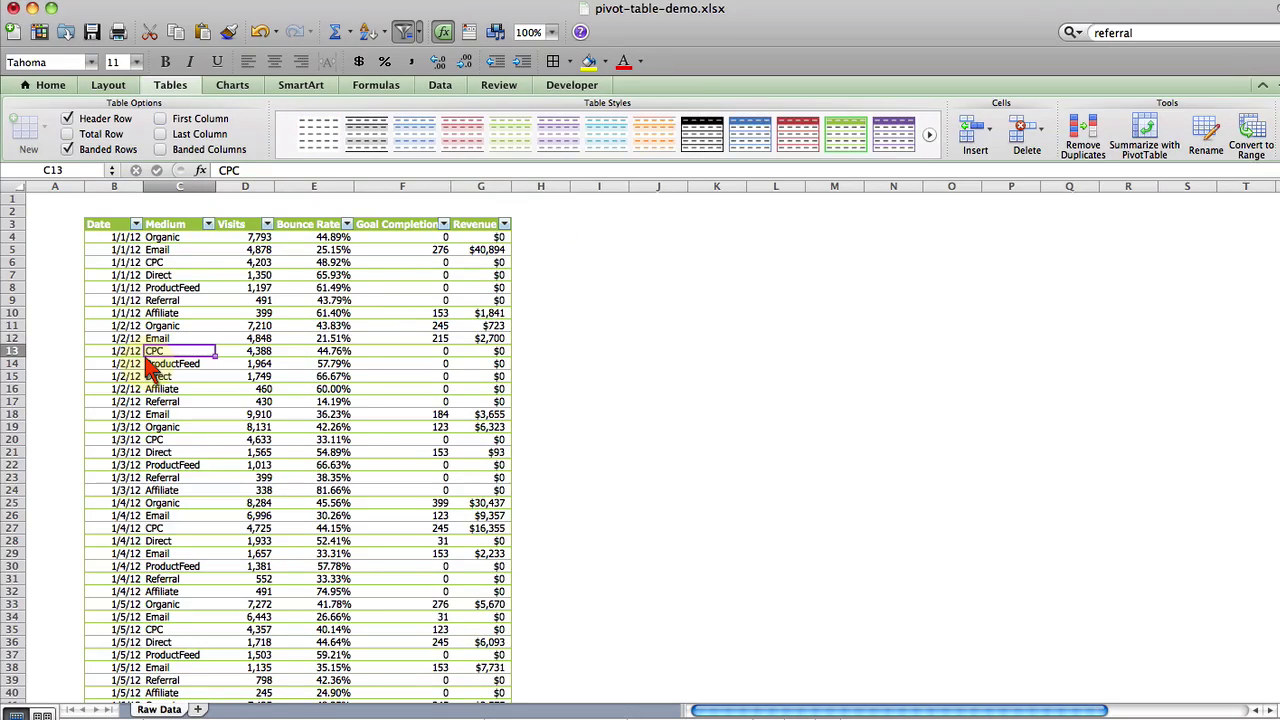
key("ctrl+Down")
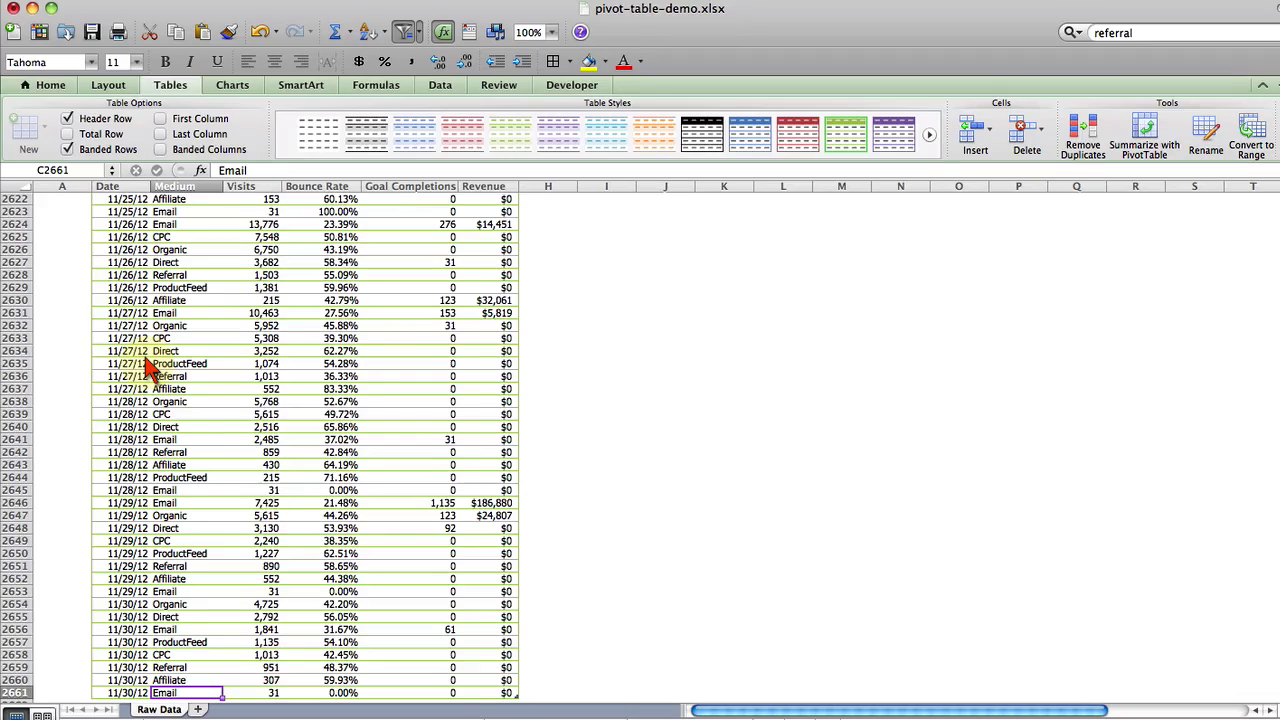
scroll(145, 368, "down", 3)
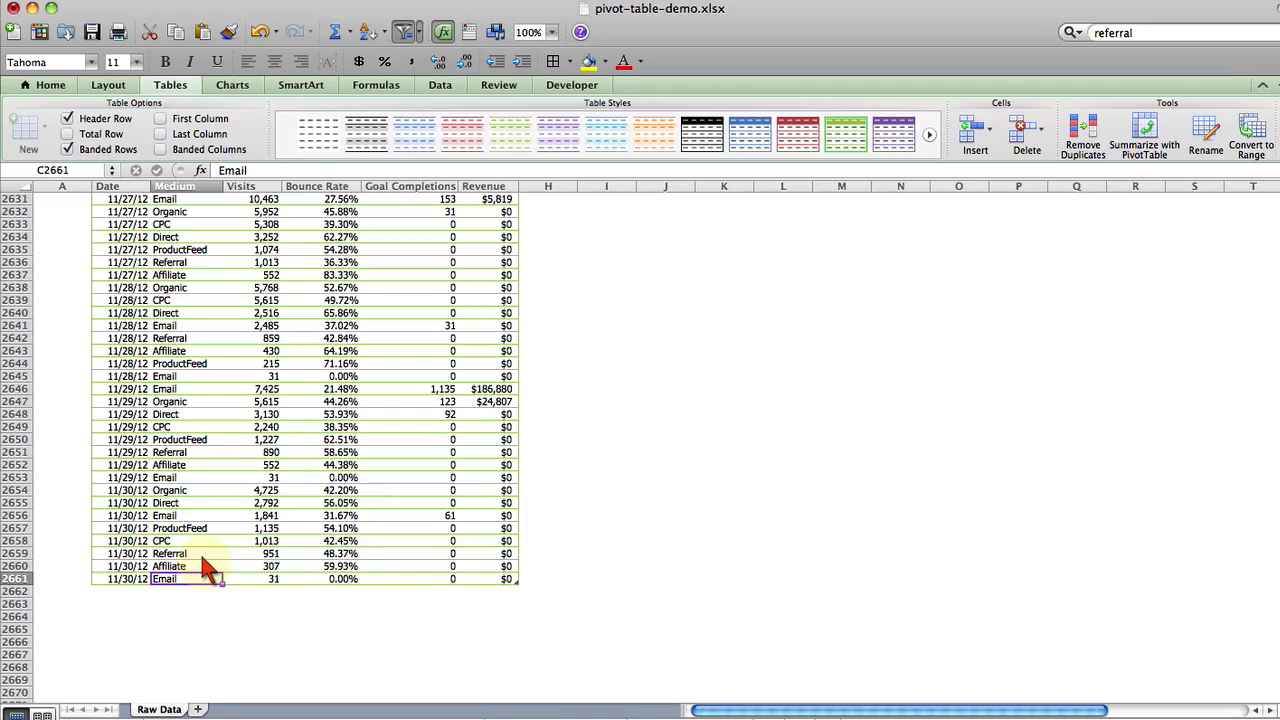
key("ctrl+Up")
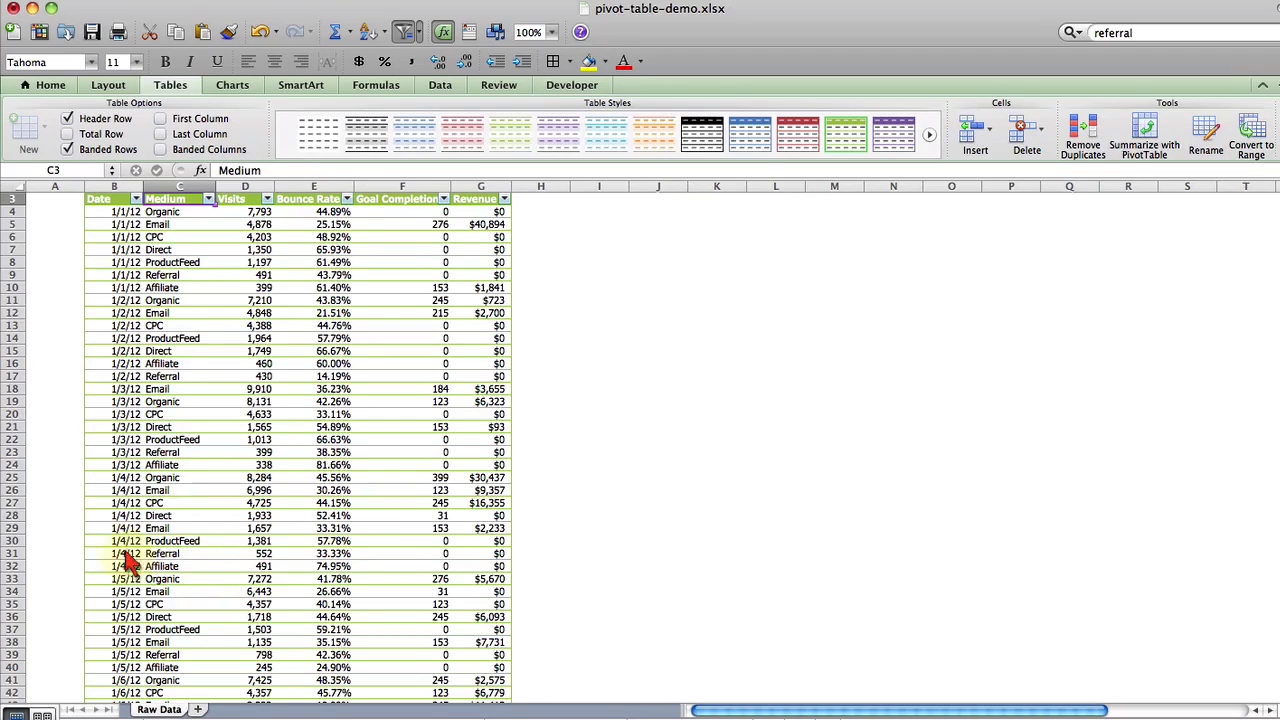
scroll(175, 262, "up", 2)
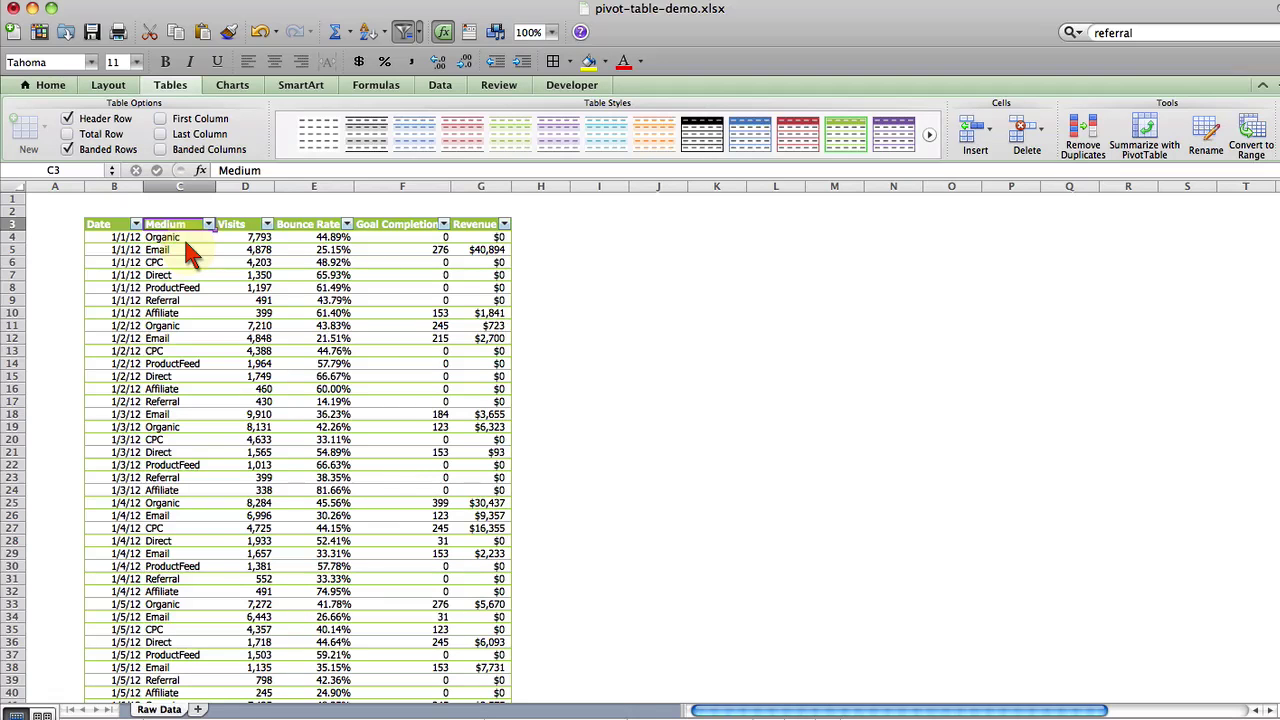
- Summarize the table with a PivotTable placed on a new worksheet
left_click(272, 279)
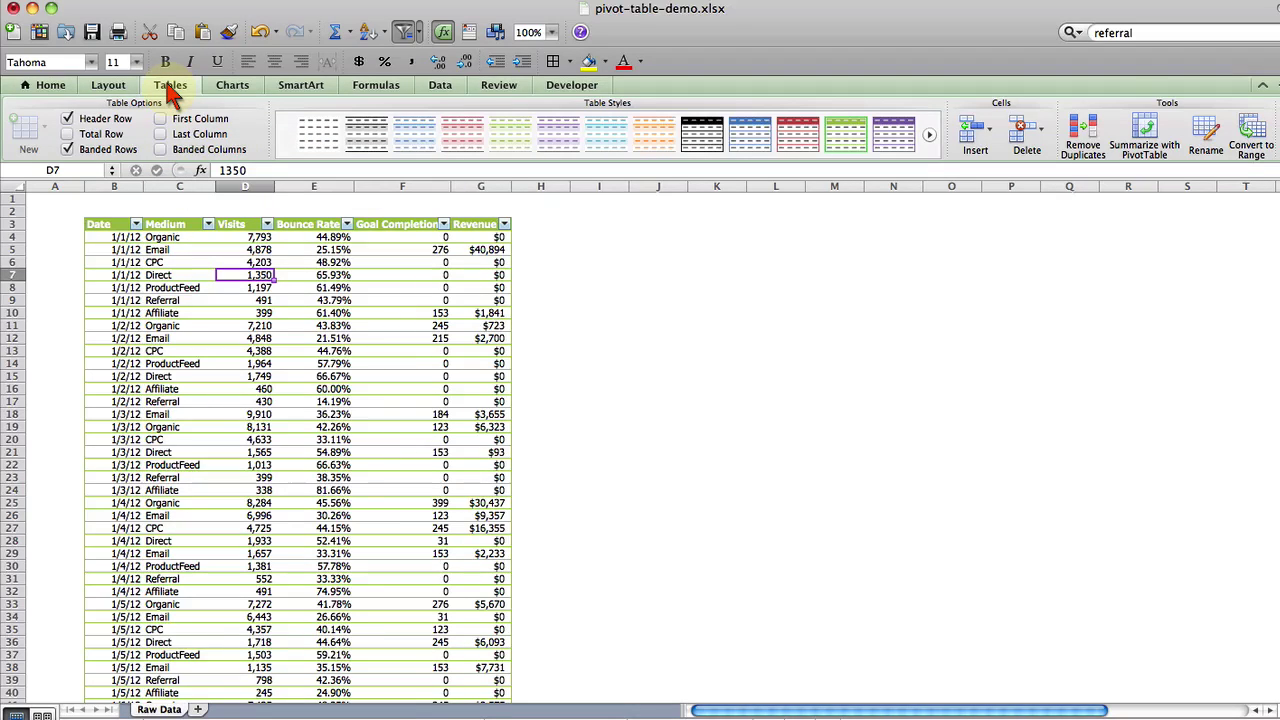
left_click(1149, 130)
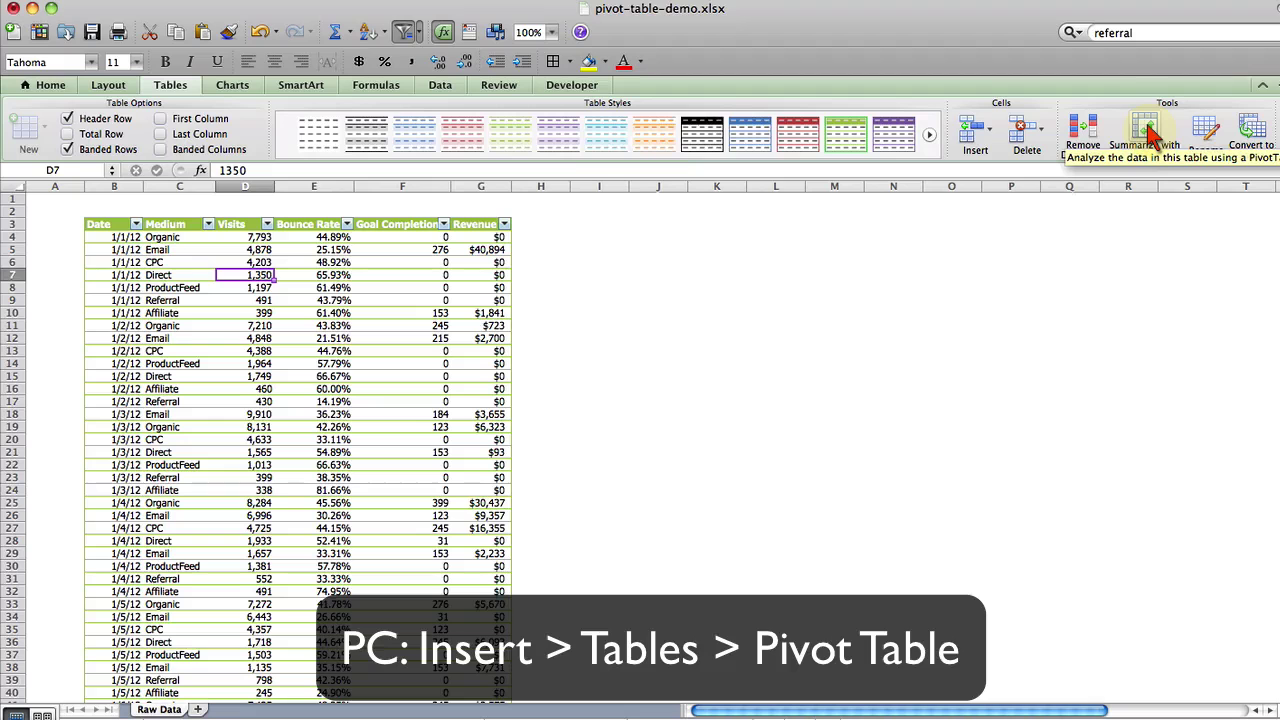
left_click(1149, 133)
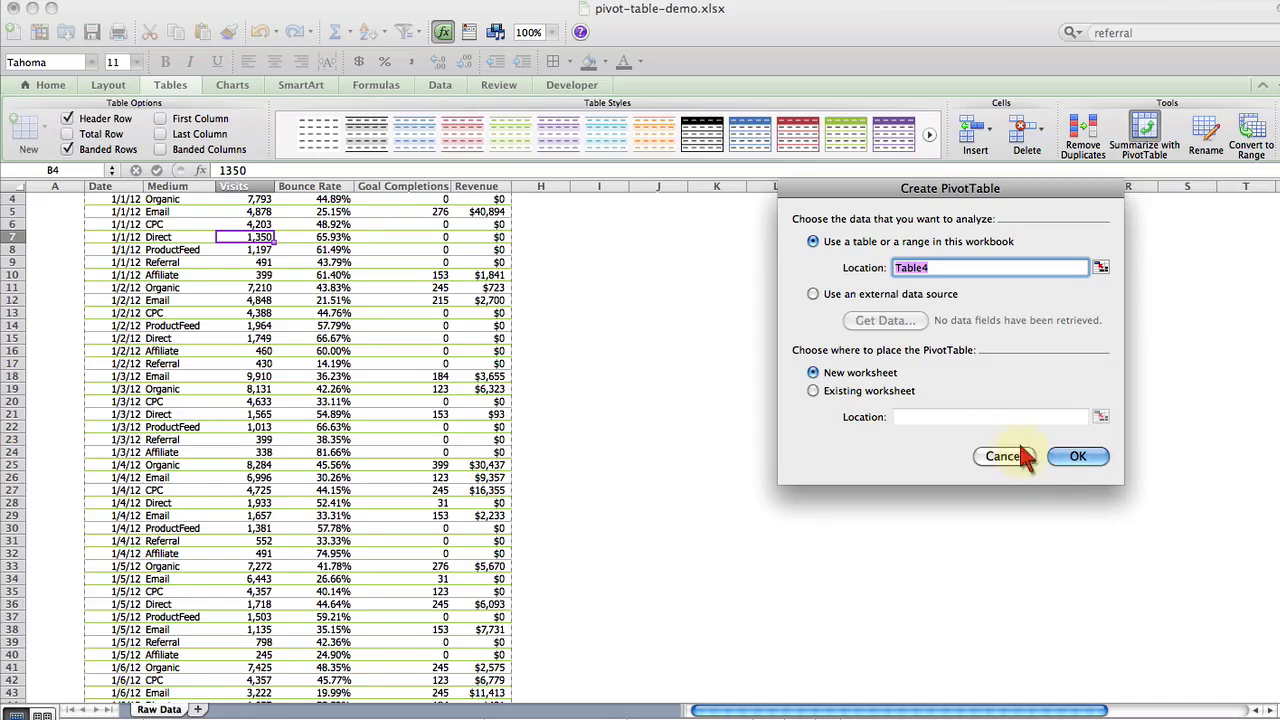
left_click(1078, 458)
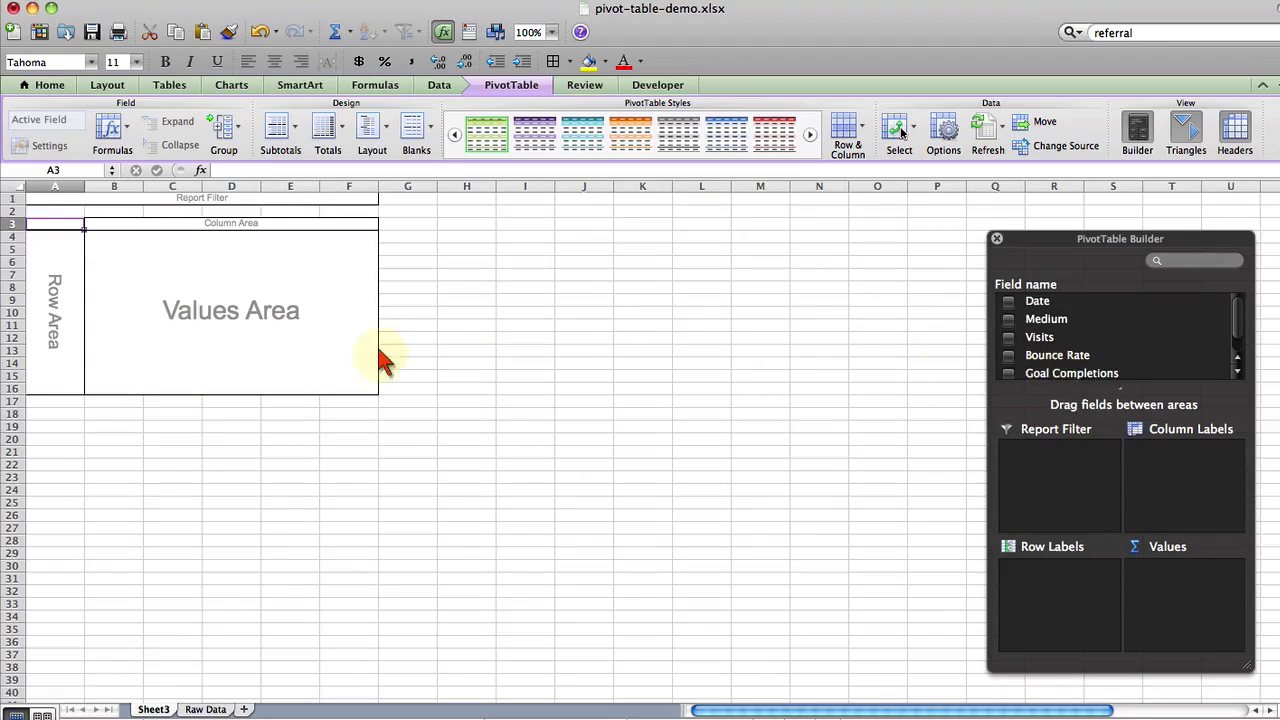
- Hide the gridlines on the new sheet and move the PivotTable Builder next to the empty pivot layout
left_click(112, 86)
left_click(430, 121)
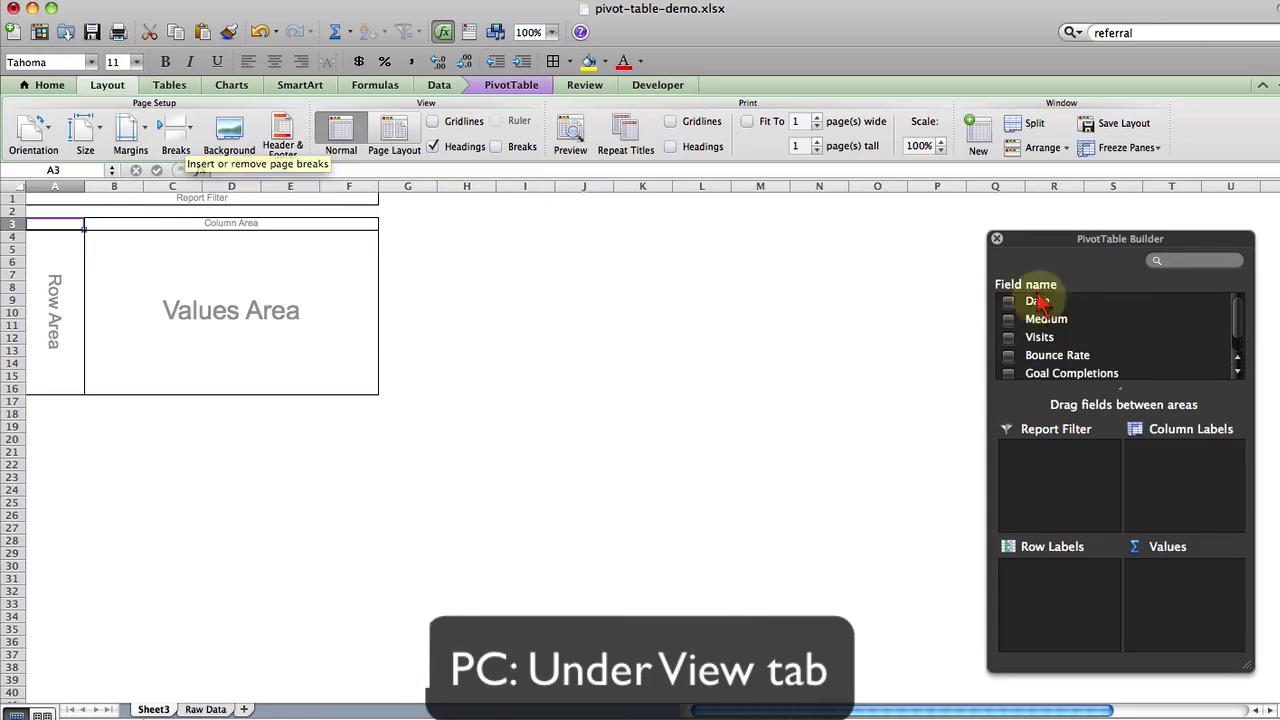
left_click_drag(1052, 244, 547, 226)
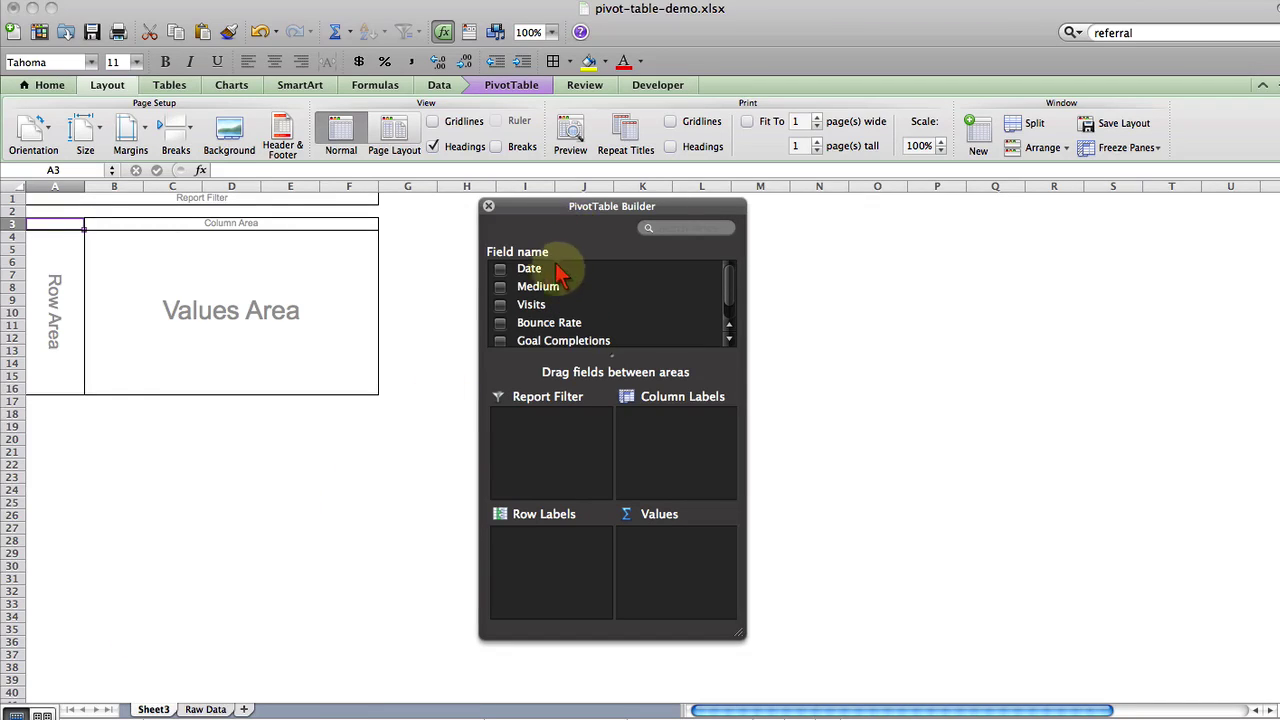
- After reviewing the Raw Data sheet, set Date as the pivot table's row labels and Medium as its column labels
left_click(205, 709)
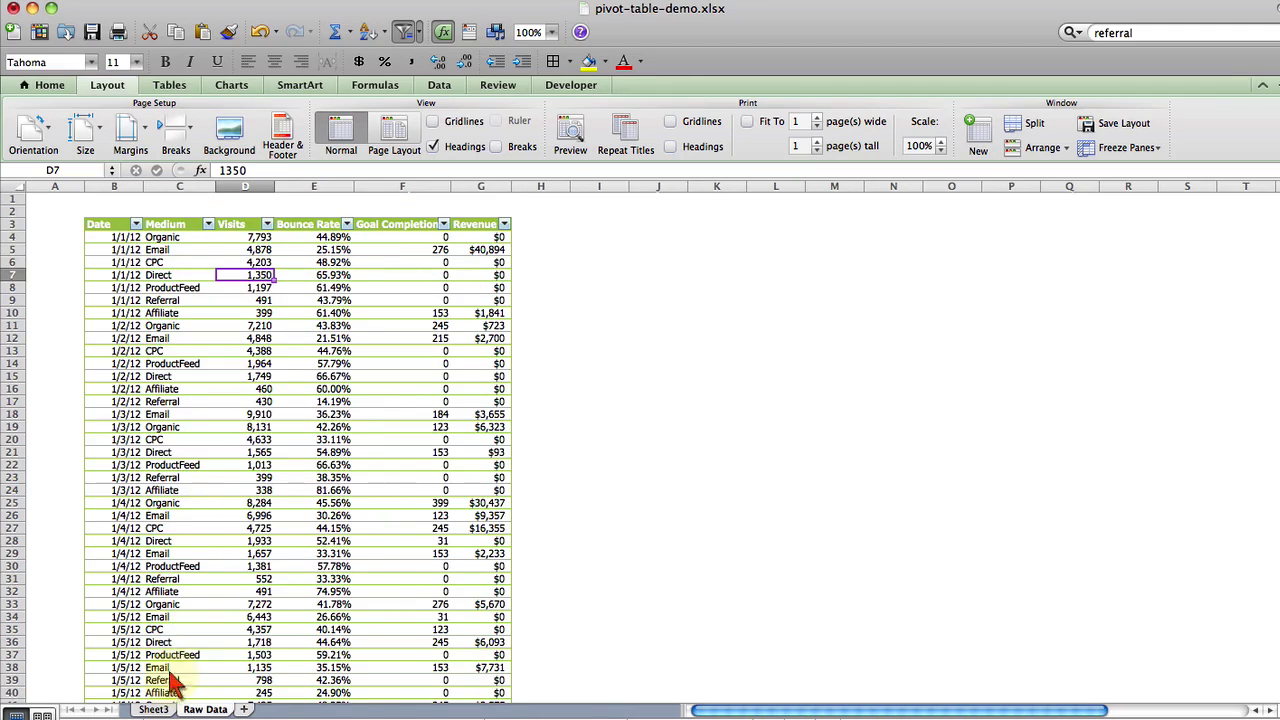
left_click(155, 709)
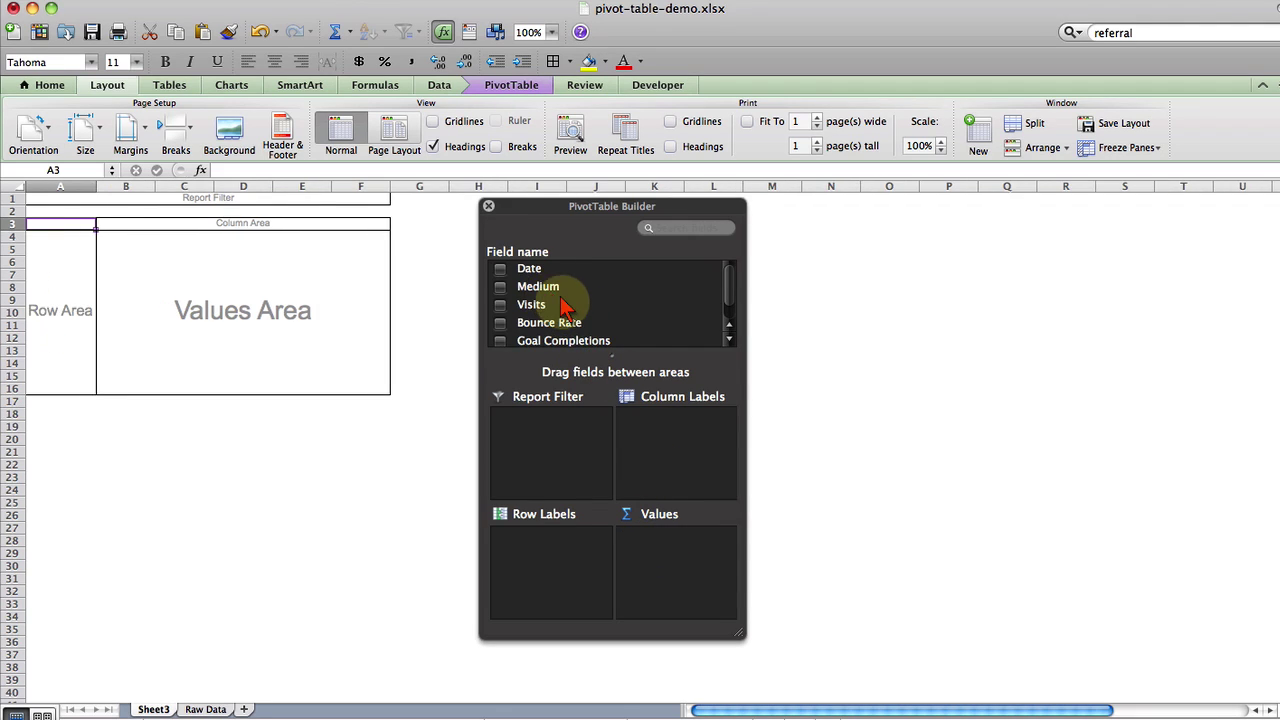
left_click_drag(529, 270, 540, 569)
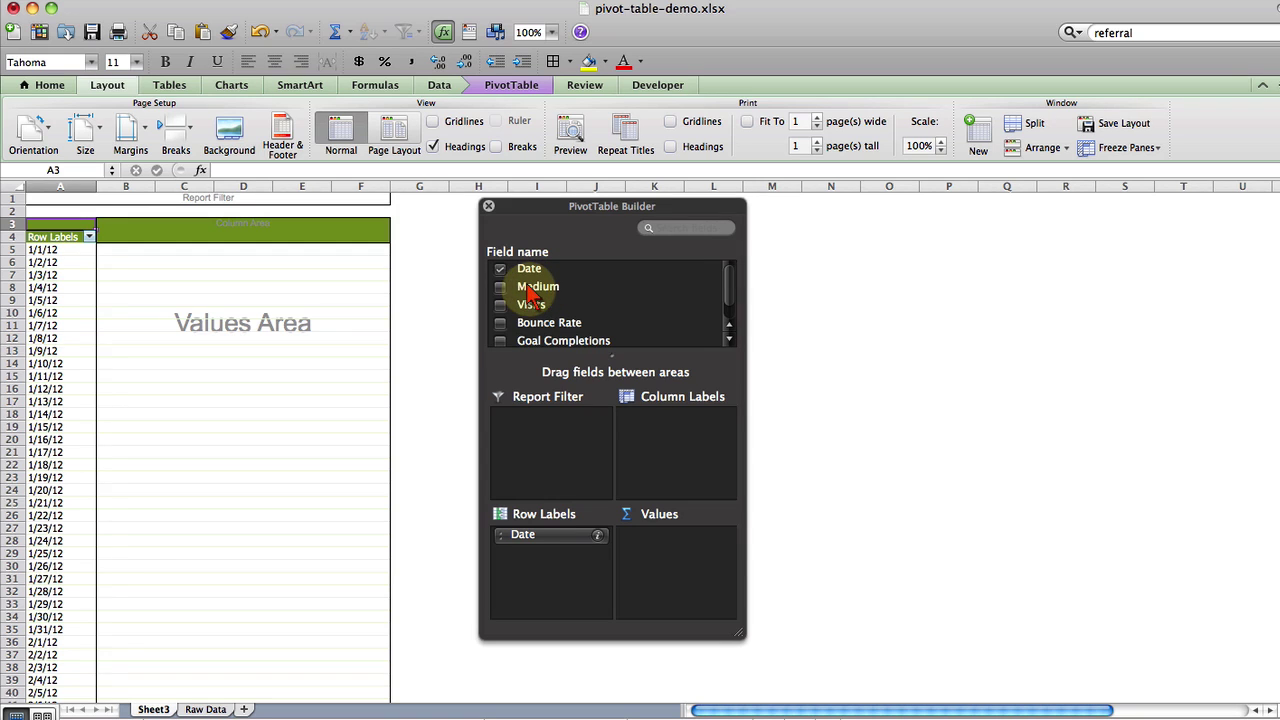
left_click_drag(530, 290, 685, 437)
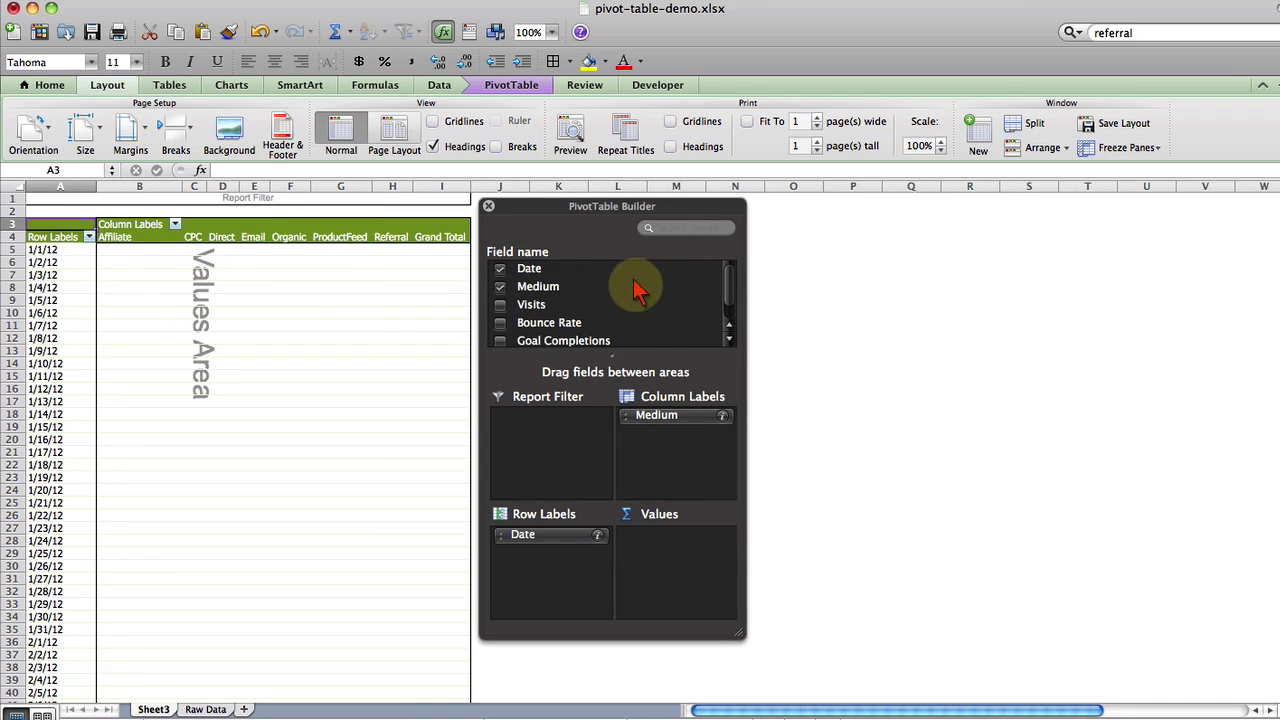
left_click_drag(570, 207, 634, 206)
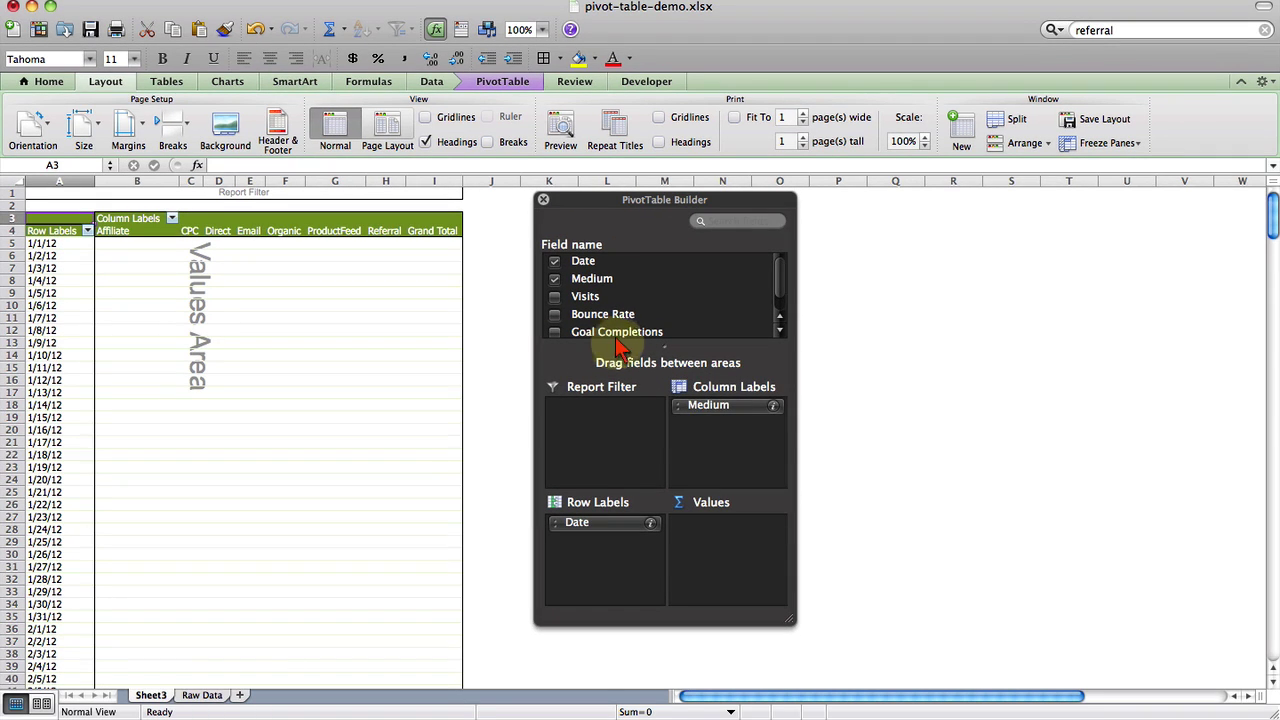
- Try Medium as row labels and Date as column labels, and restore the original arrangement
left_click_drag(703, 420, 594, 571)
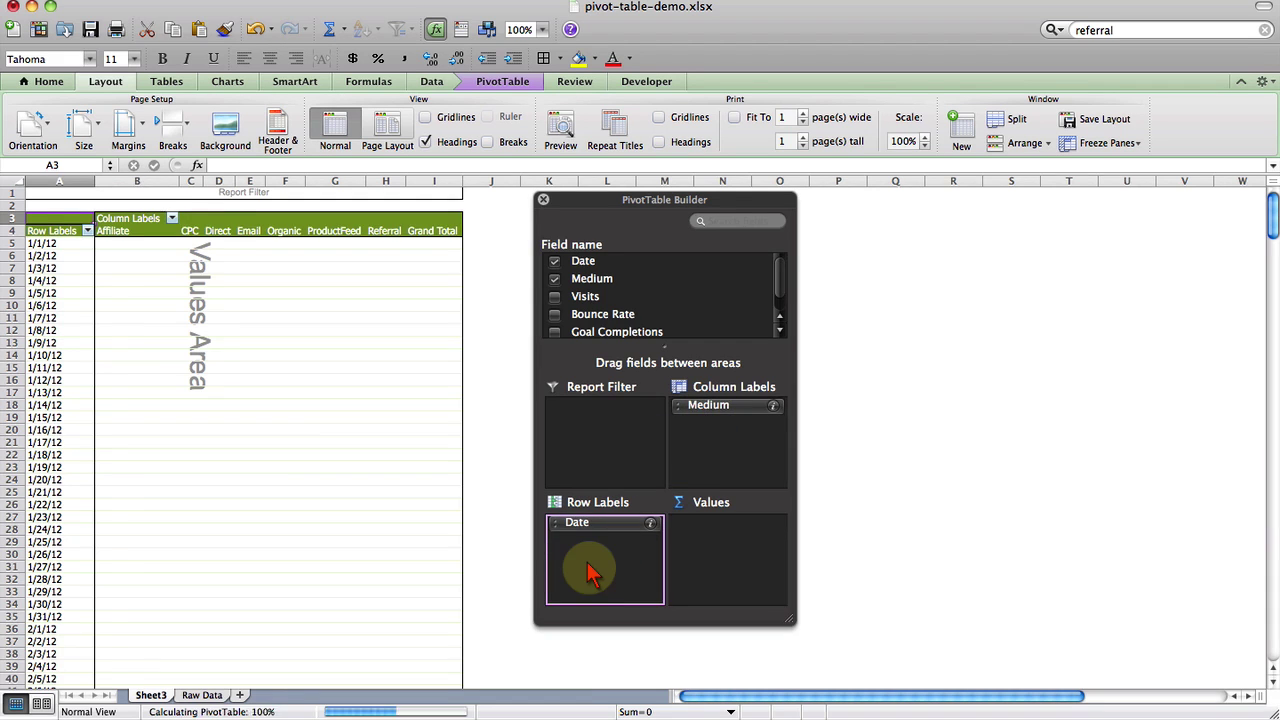
left_click_drag(579, 525, 718, 436)
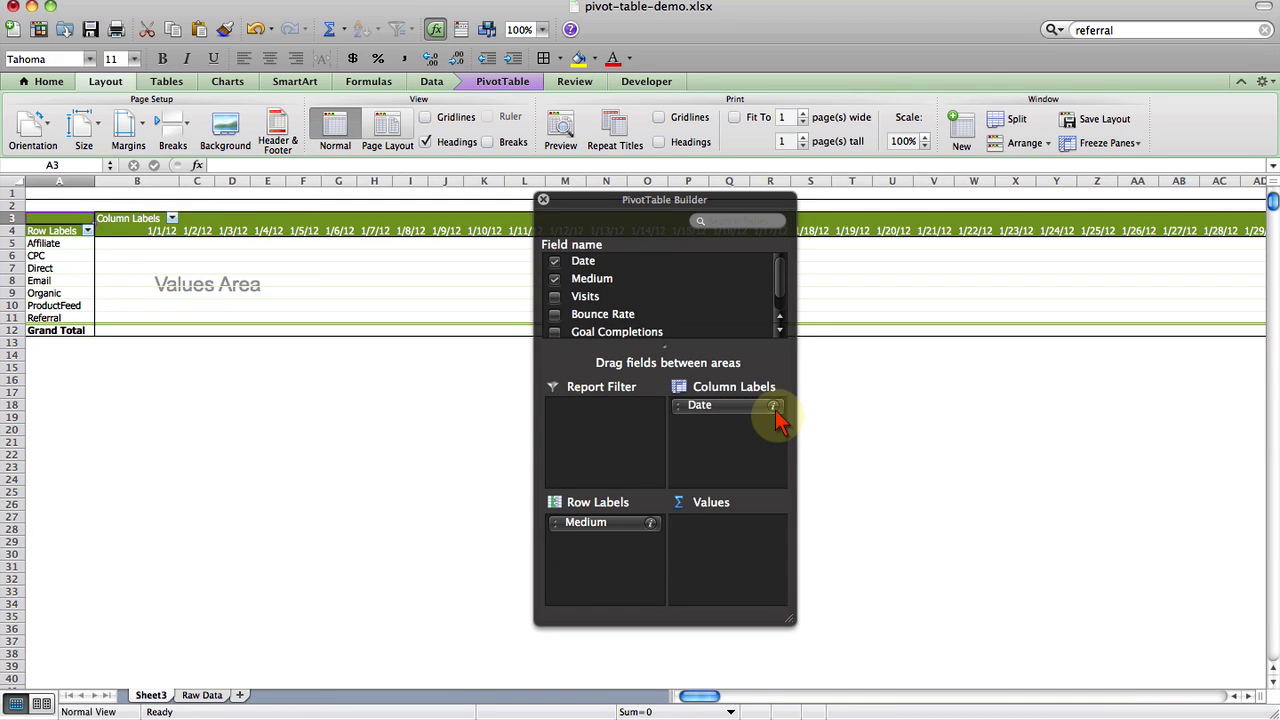
mouse_move(737, 412)
left_mouse_down()
mouse_move(629, 551)
mouse_move(586, 538)
mouse_move(731, 434)
mouse_move(708, 408)
mouse_move(602, 426)
mouse_move(723, 429)
left_mouse_up()
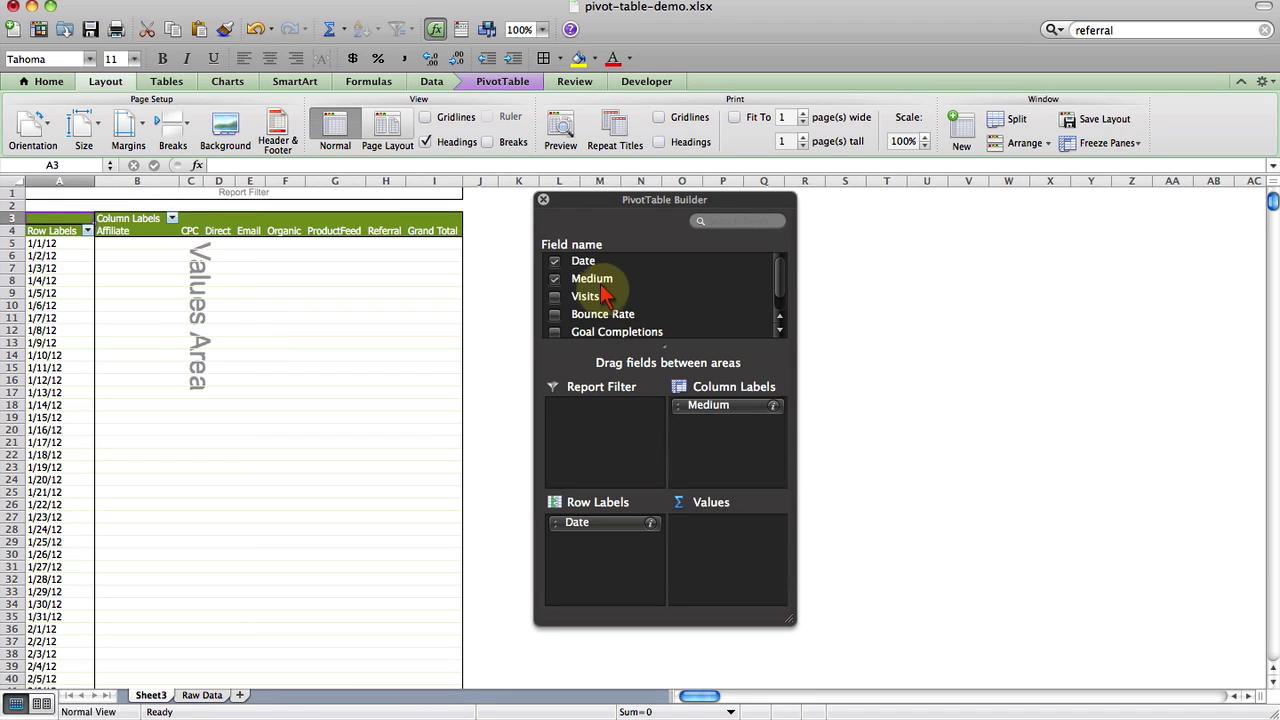
- Add Visits to the pivot table's values as a sum and move the PivotTable Builder clear of the data
left_click_drag(583, 297, 729, 543)
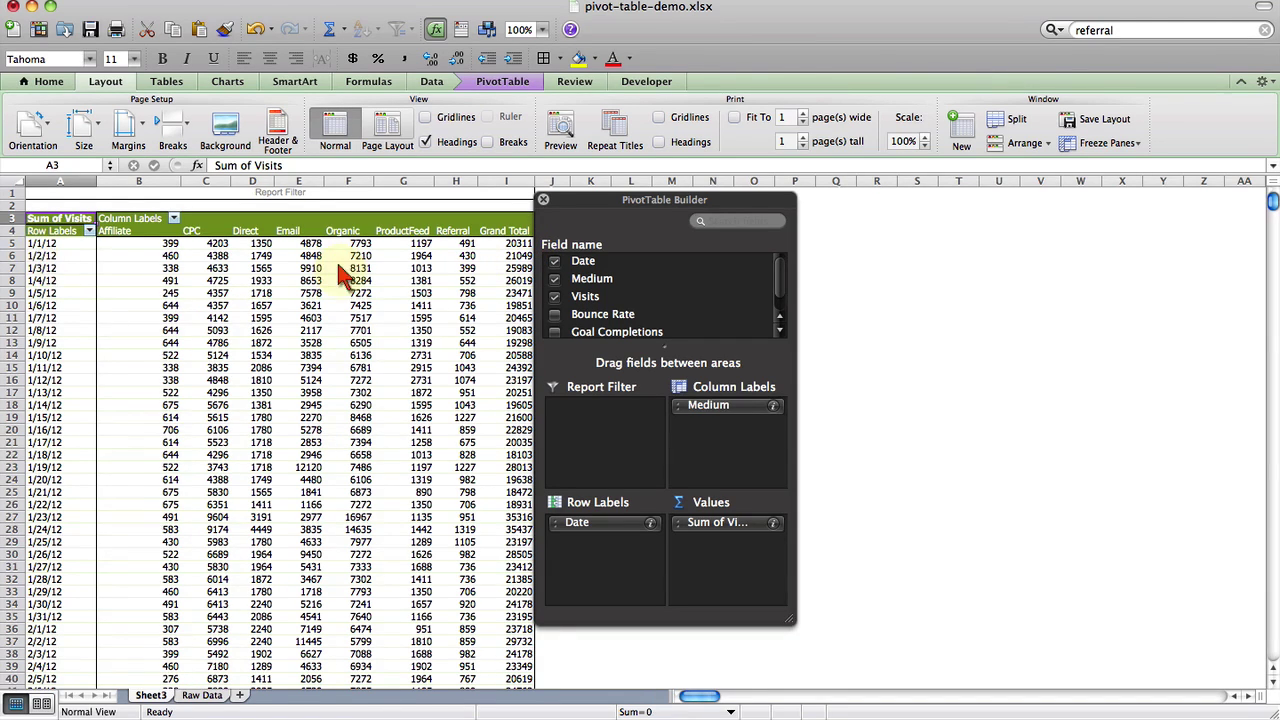
left_click_drag(632, 203, 719, 208)
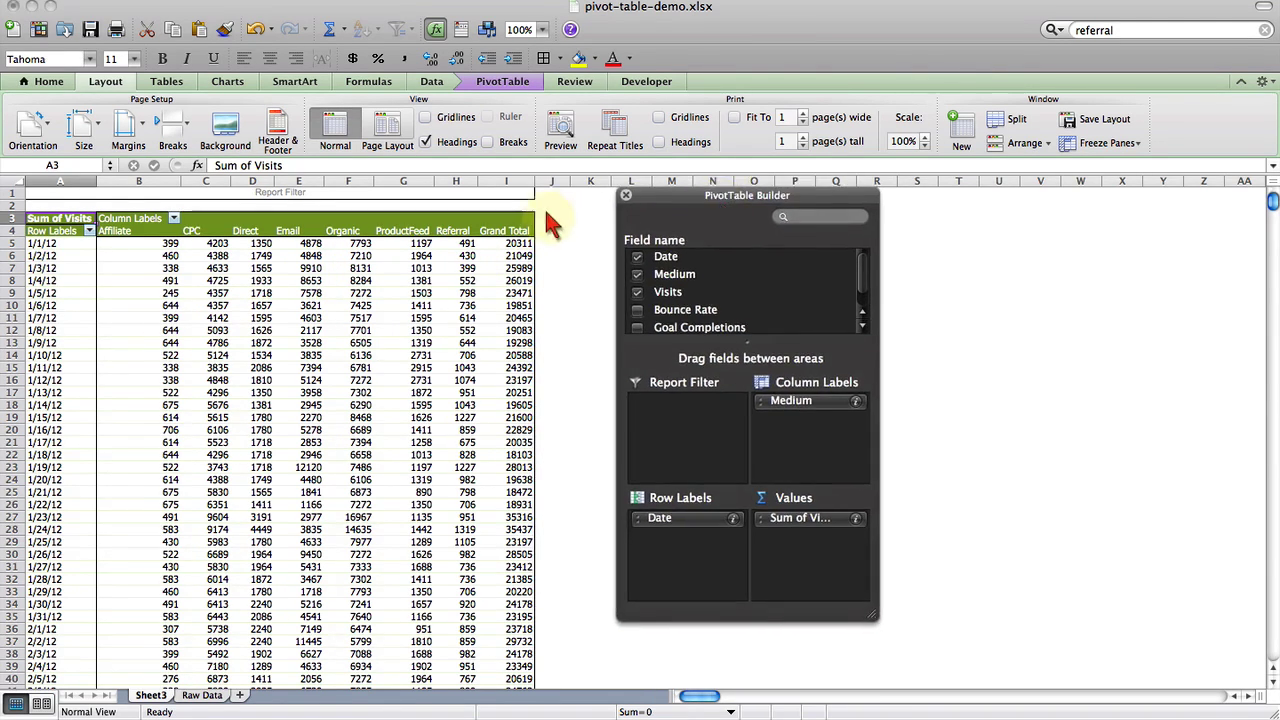
- Examine the daily visits per medium down to the Grand Total row, and return to the CPC column header
scroll(515, 300, "down", 4)
scroll(515, 300, "down", 9)
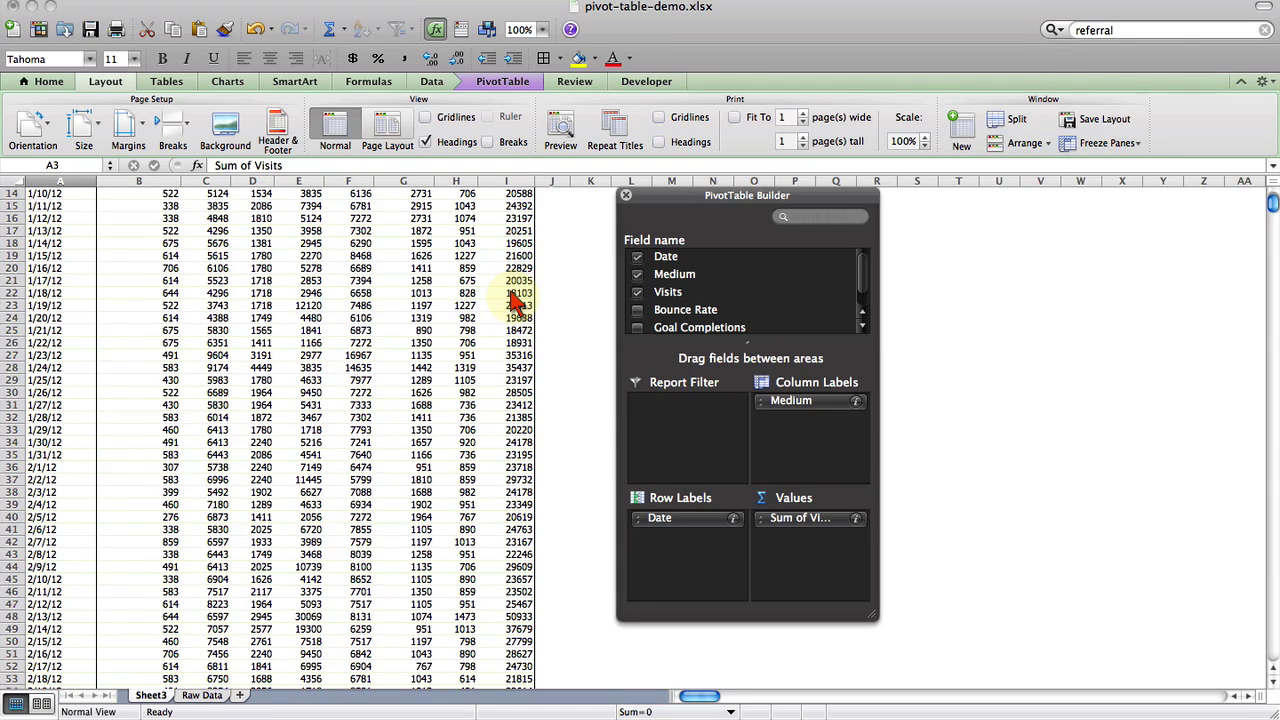
scroll(512, 300, "up", 10)
left_click(212, 283)
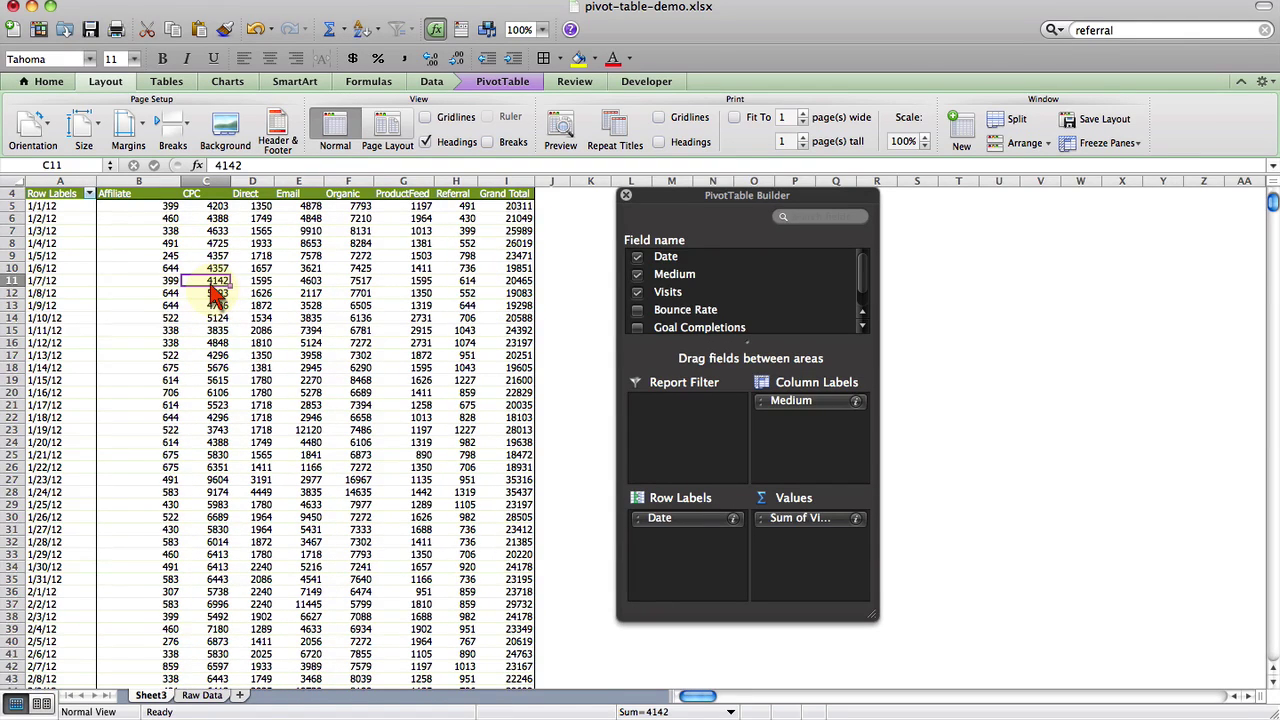
key("ctrl+Down")
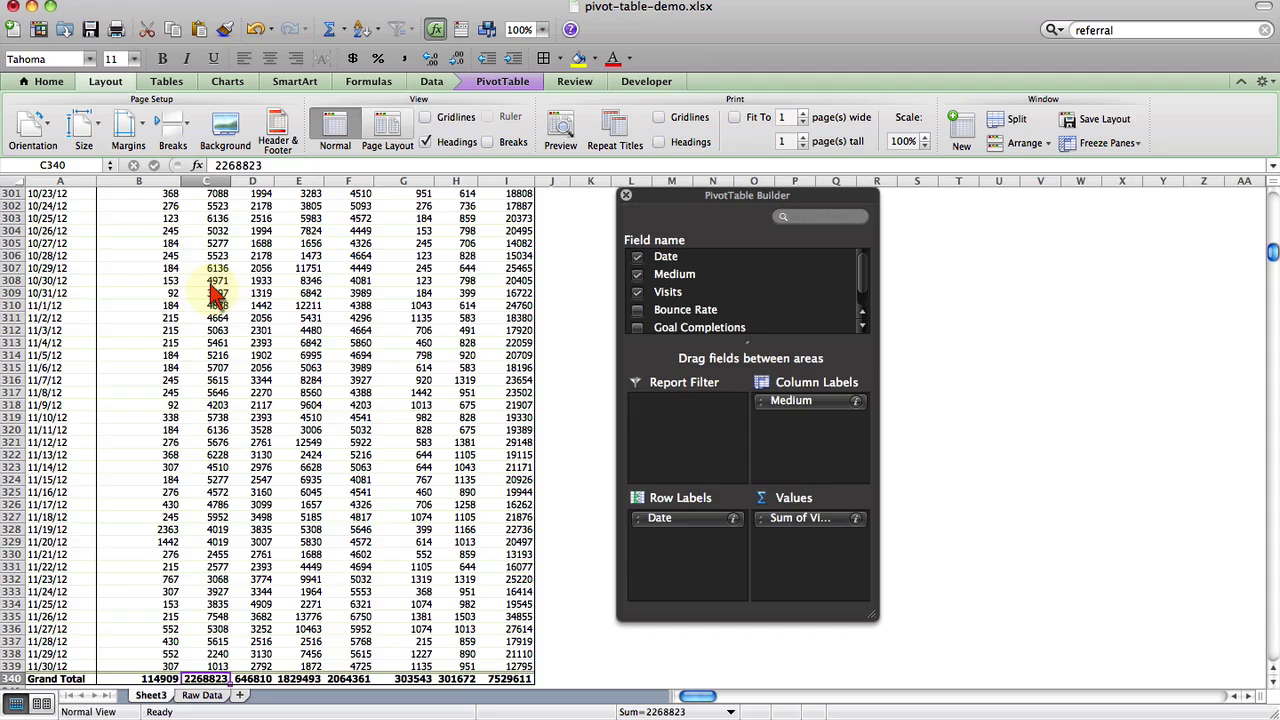
key("ctrl+Down")
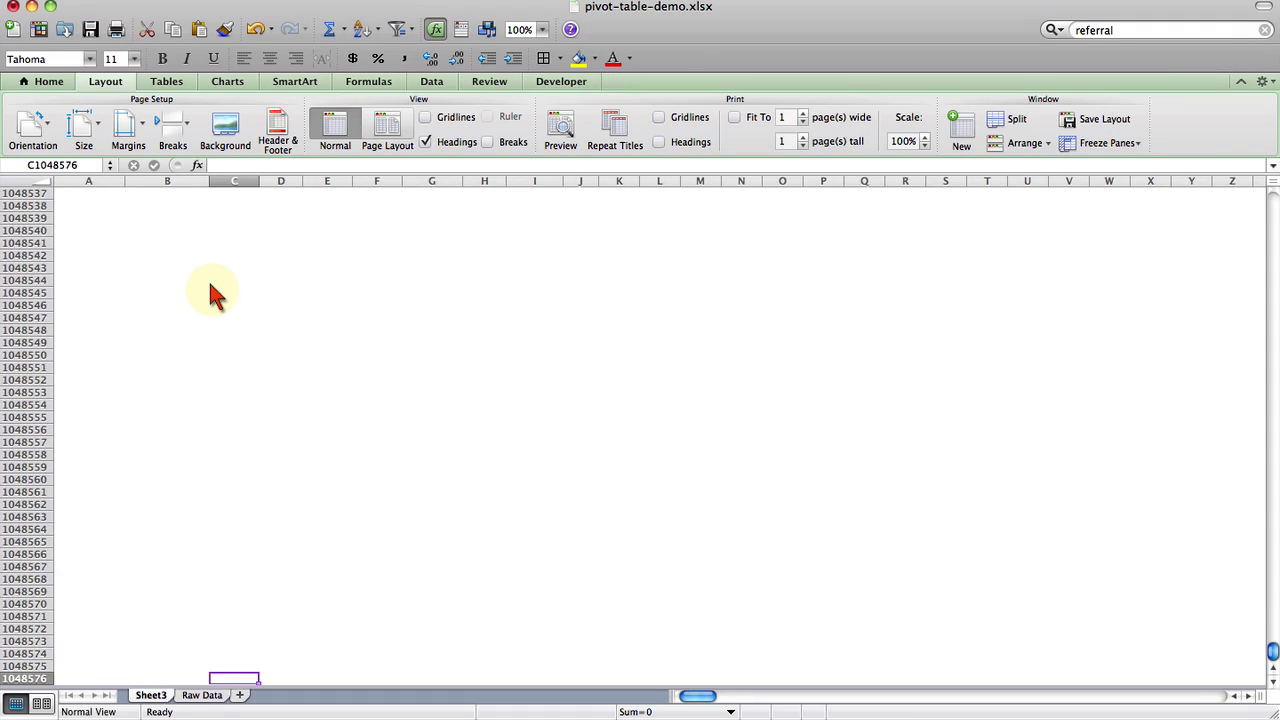
key("ctrl+Up")
scroll(213, 292, "up", 6)
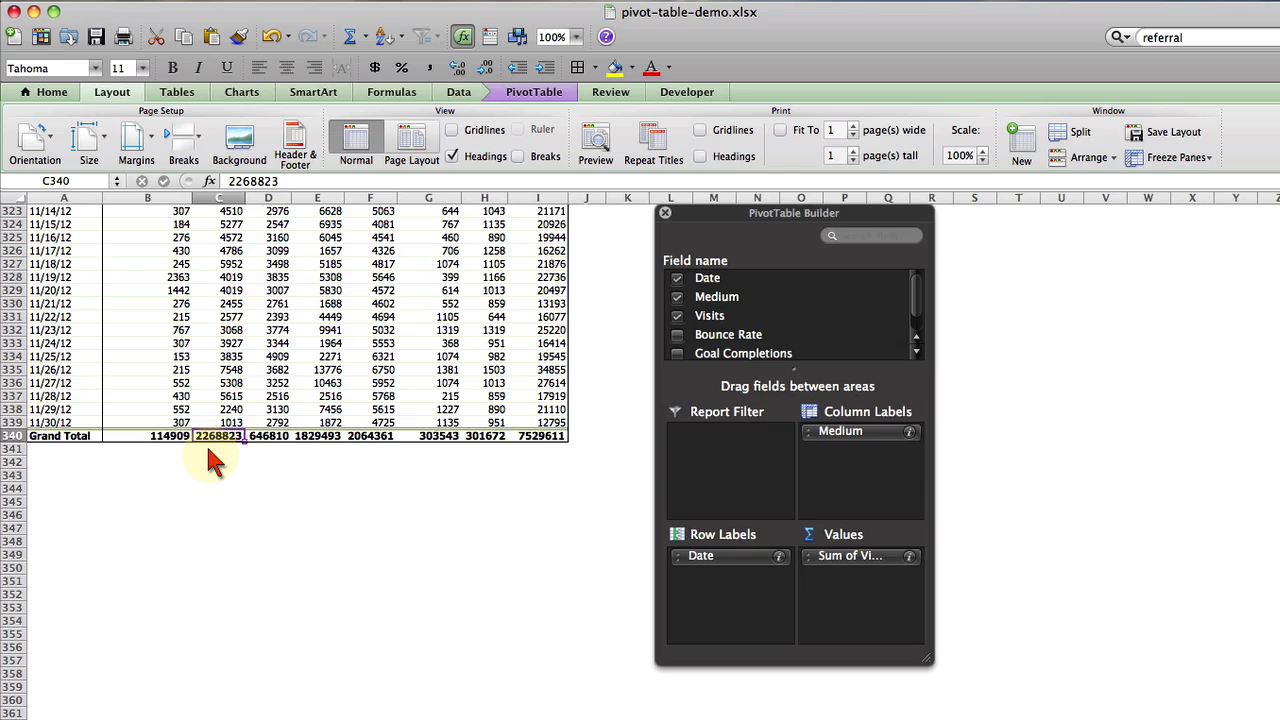
key("super+Up")
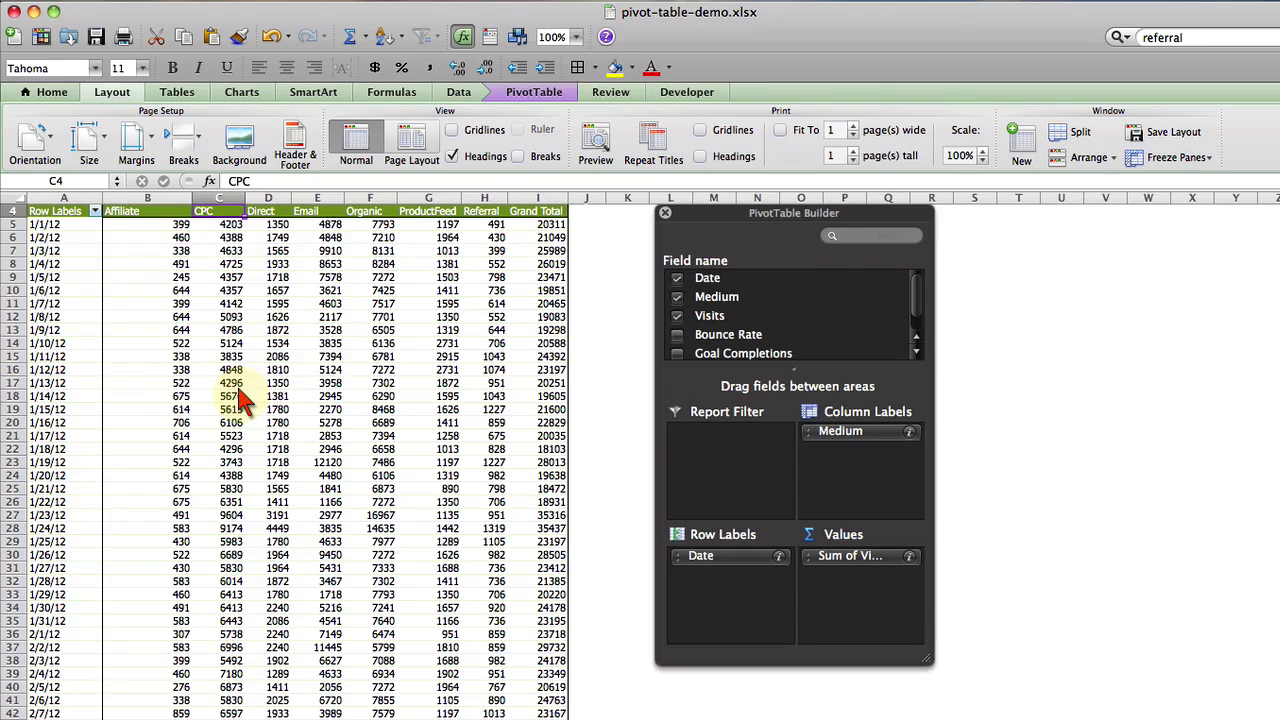
- Add Revenue to the pivot table's values as a sum, and move Medium from the column labels to the report filter
scroll(240, 400, "up", 3)
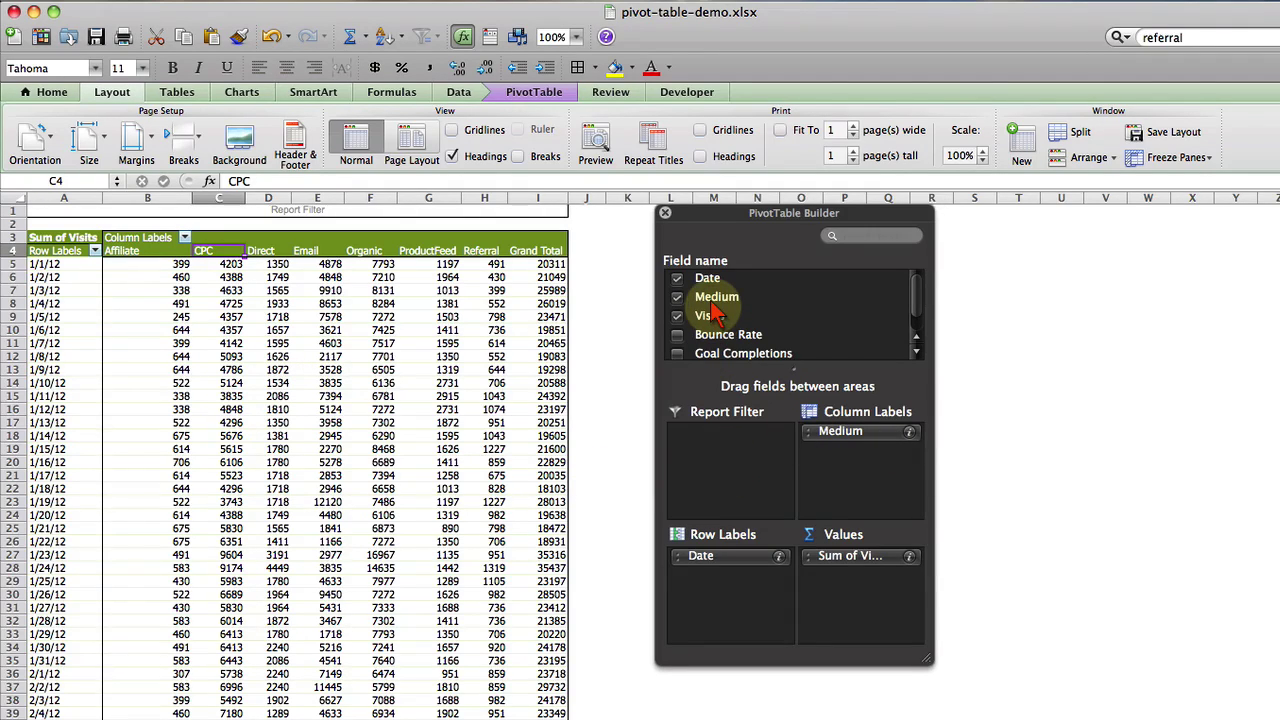
scroll(712, 316, "down", 2)
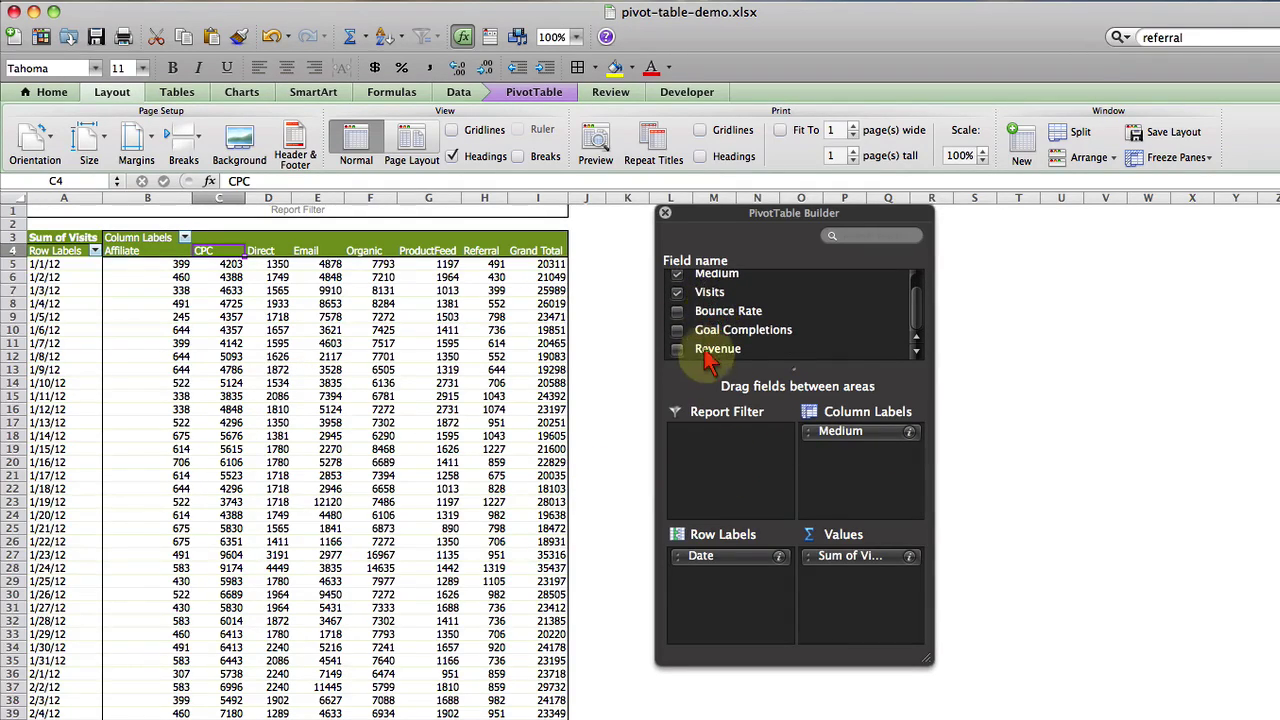
left_click_drag(705, 352, 856, 594)
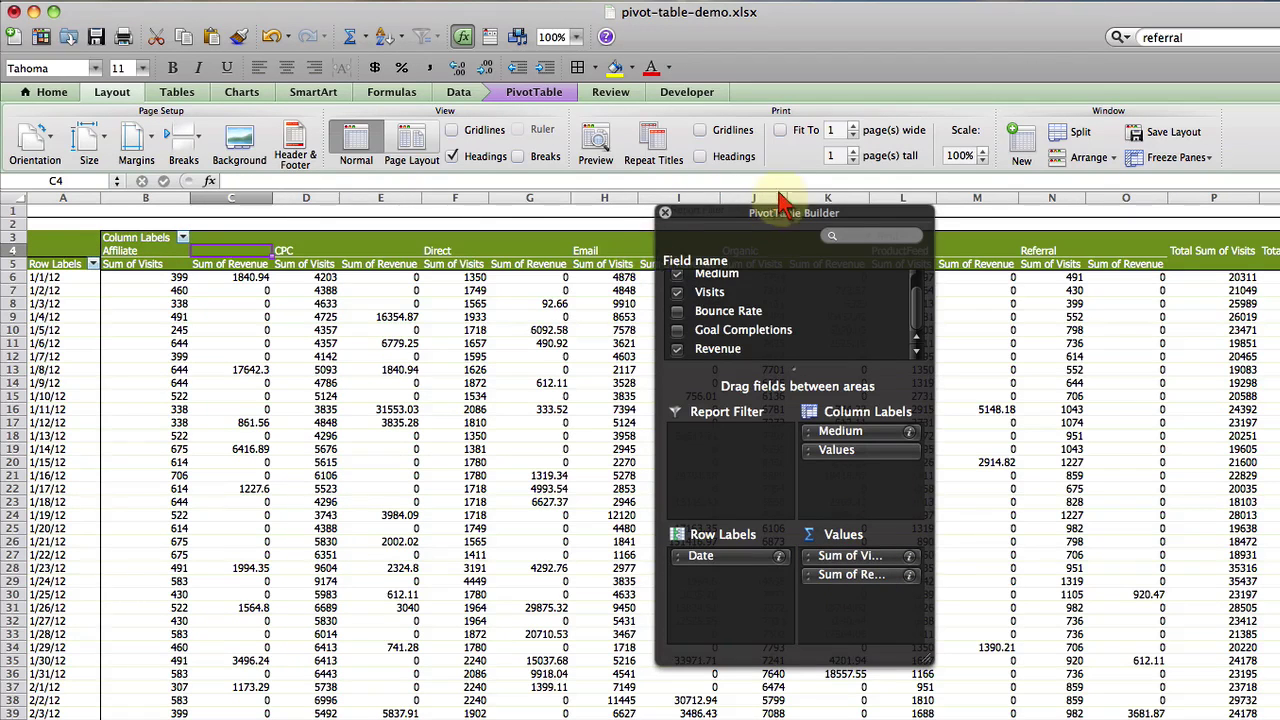
left_click_drag(762, 214, 1043, 261)
left_click(1080, 263)
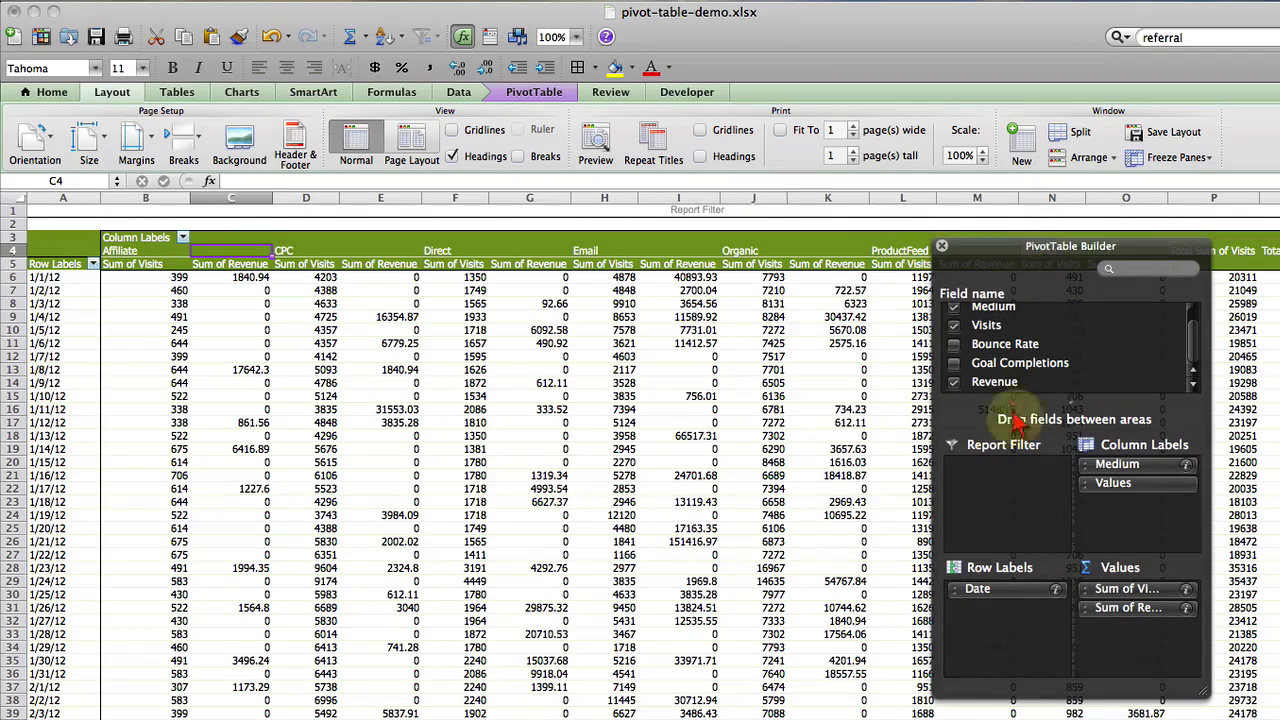
left_click_drag(1112, 612, 1003, 485)
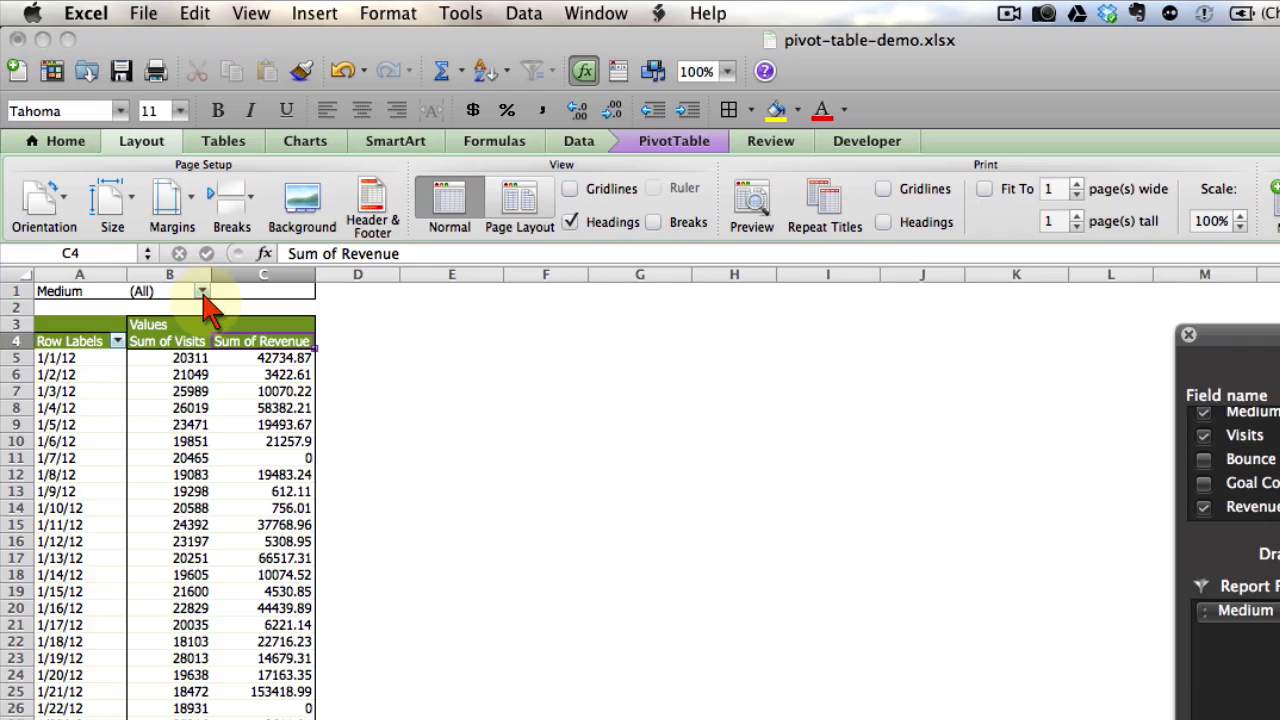
- Filter the pivot table's Medium report filter to show only Organic
left_click(202, 292)
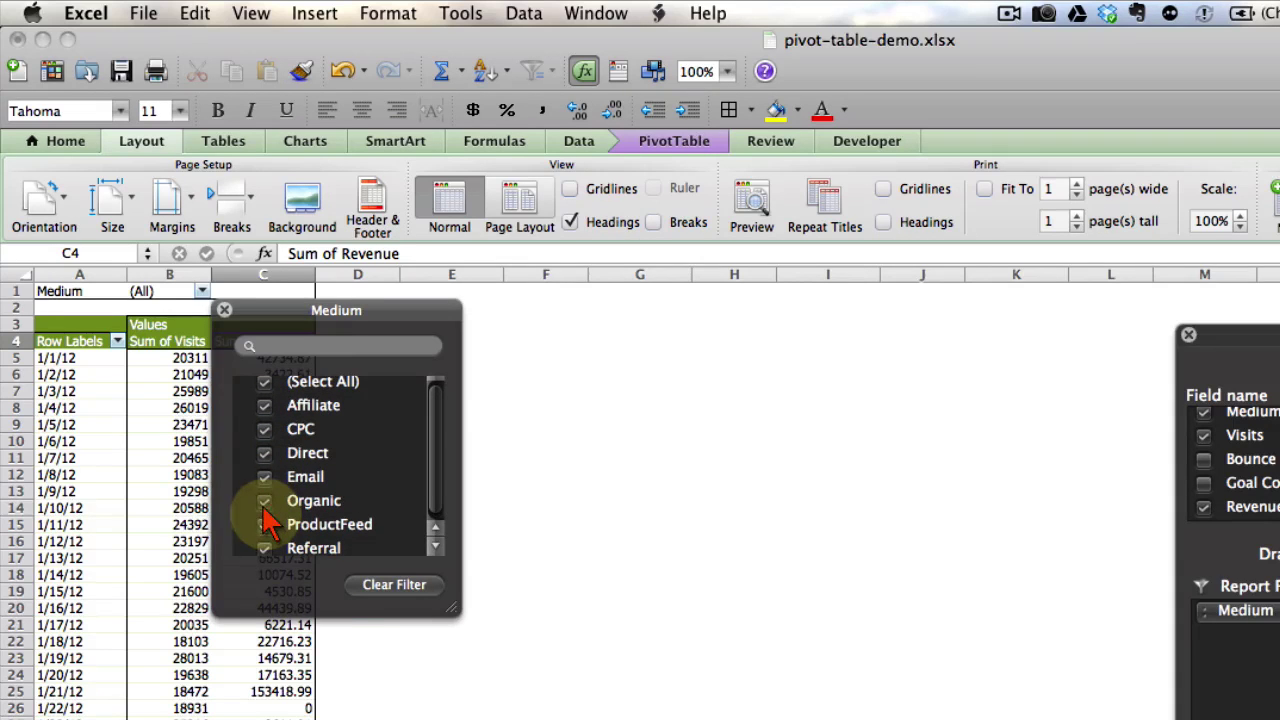
left_click(264, 505)
left_click(265, 384)
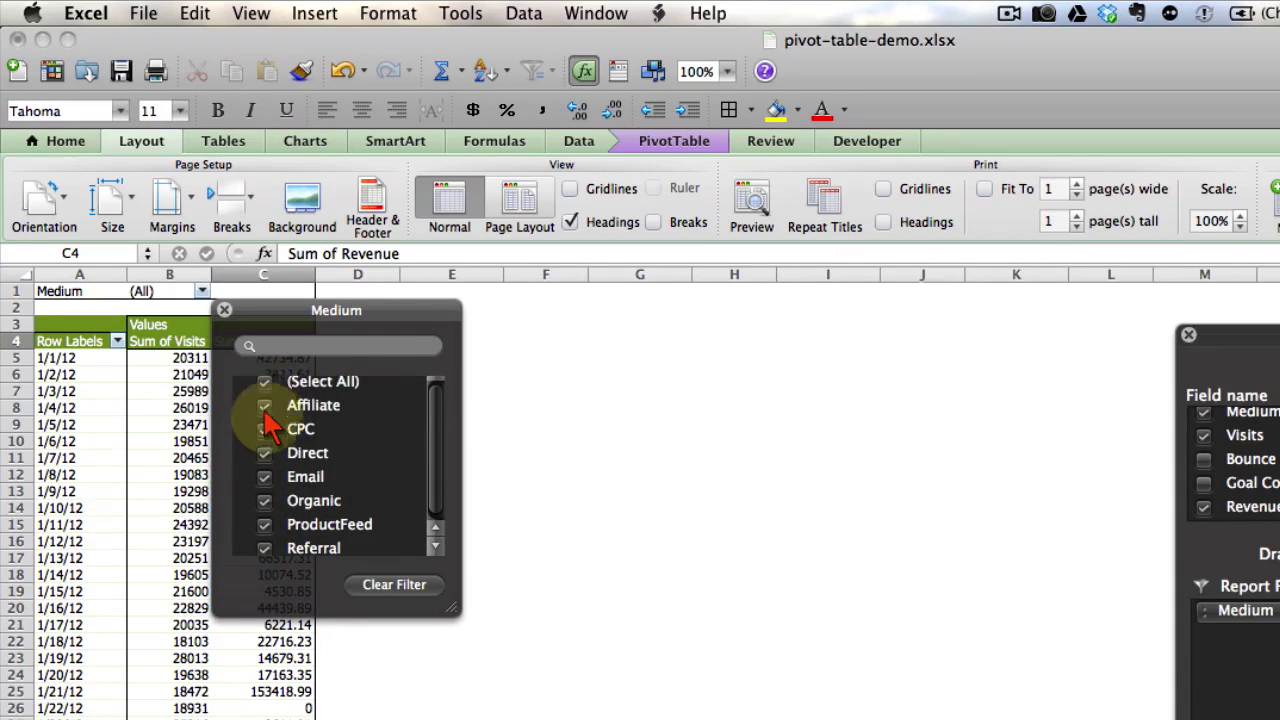
left_click(265, 384)
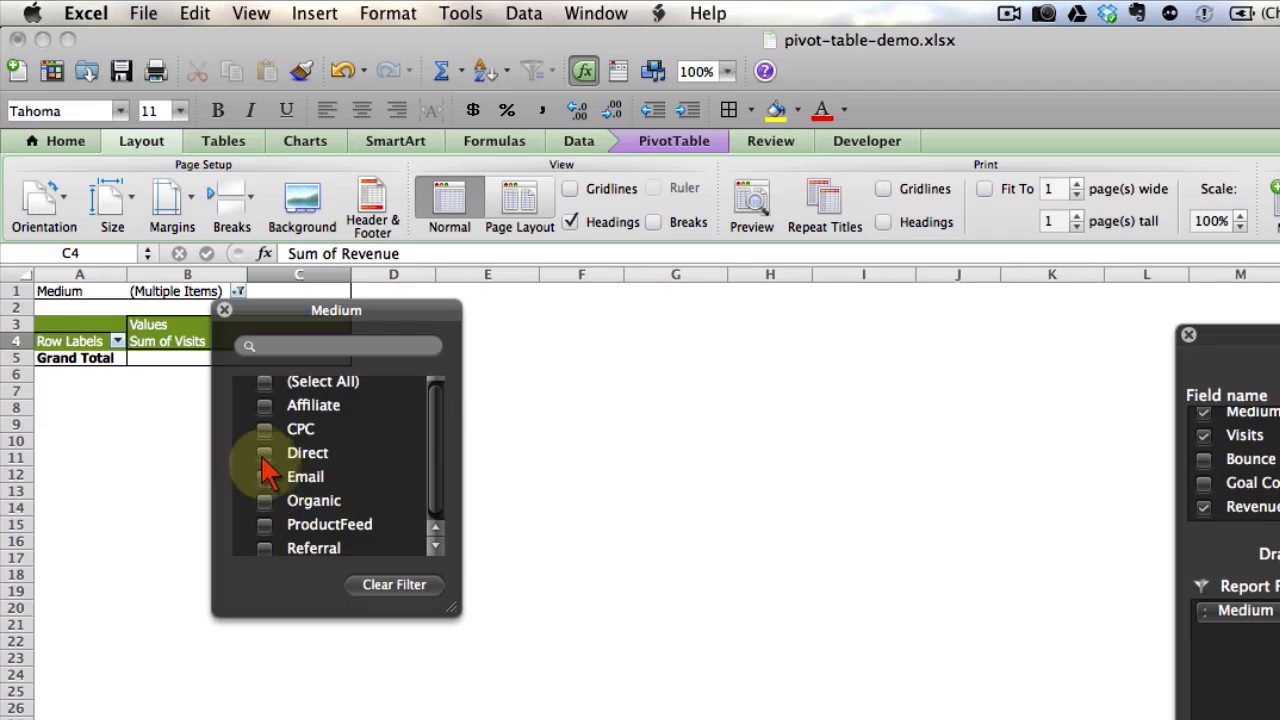
left_click(265, 502)
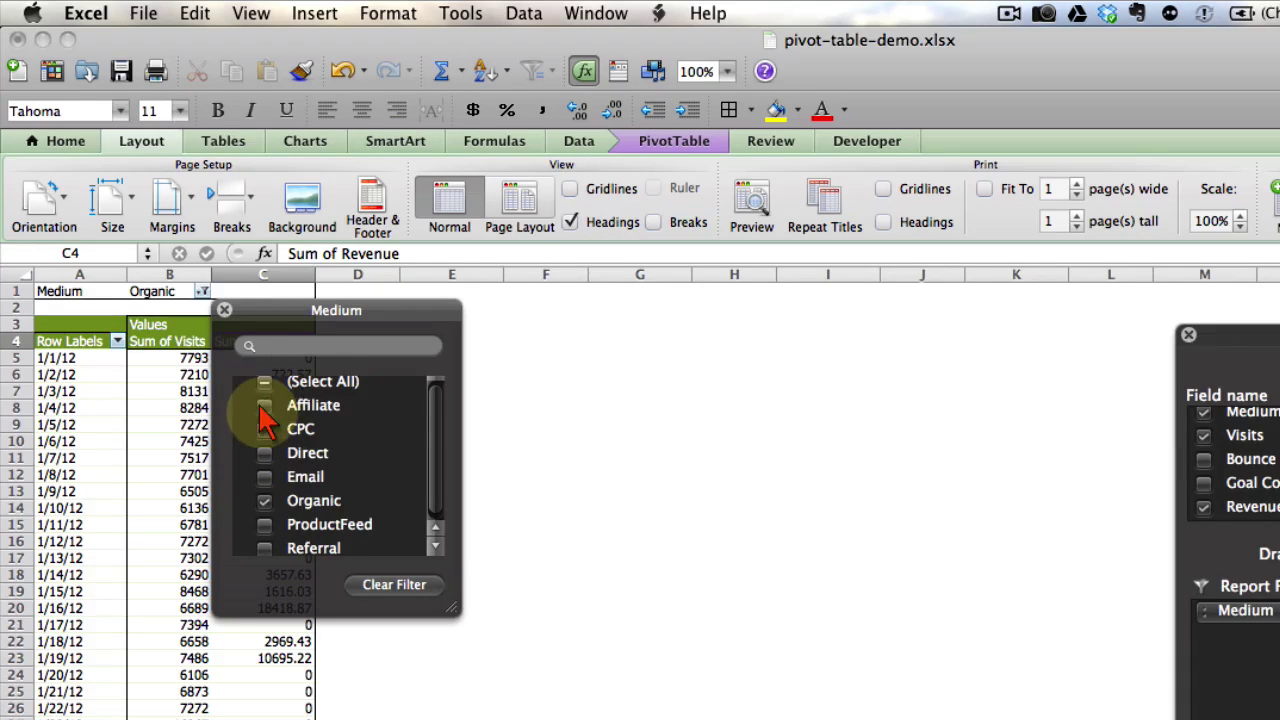
- Switch the Medium report filter from Organic to CPC only, and clear the filter to show all mediums
left_click(264, 502)
left_click(265, 430)
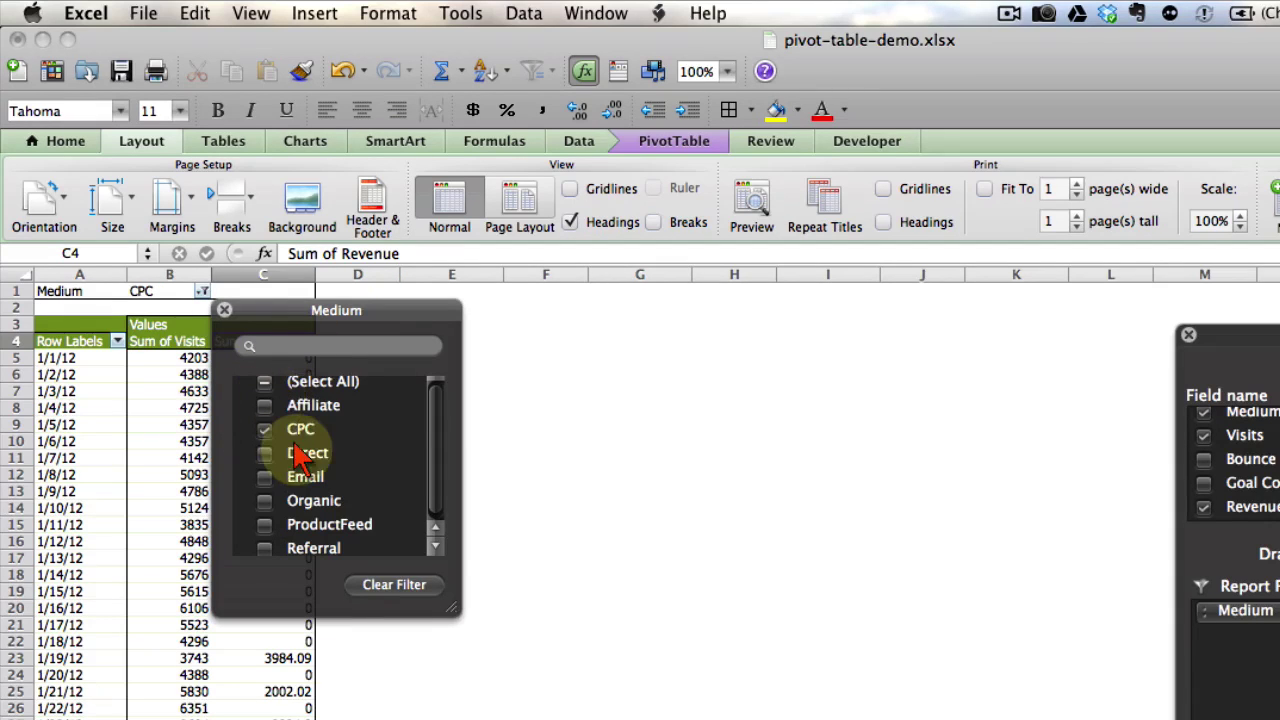
left_click(394, 584)
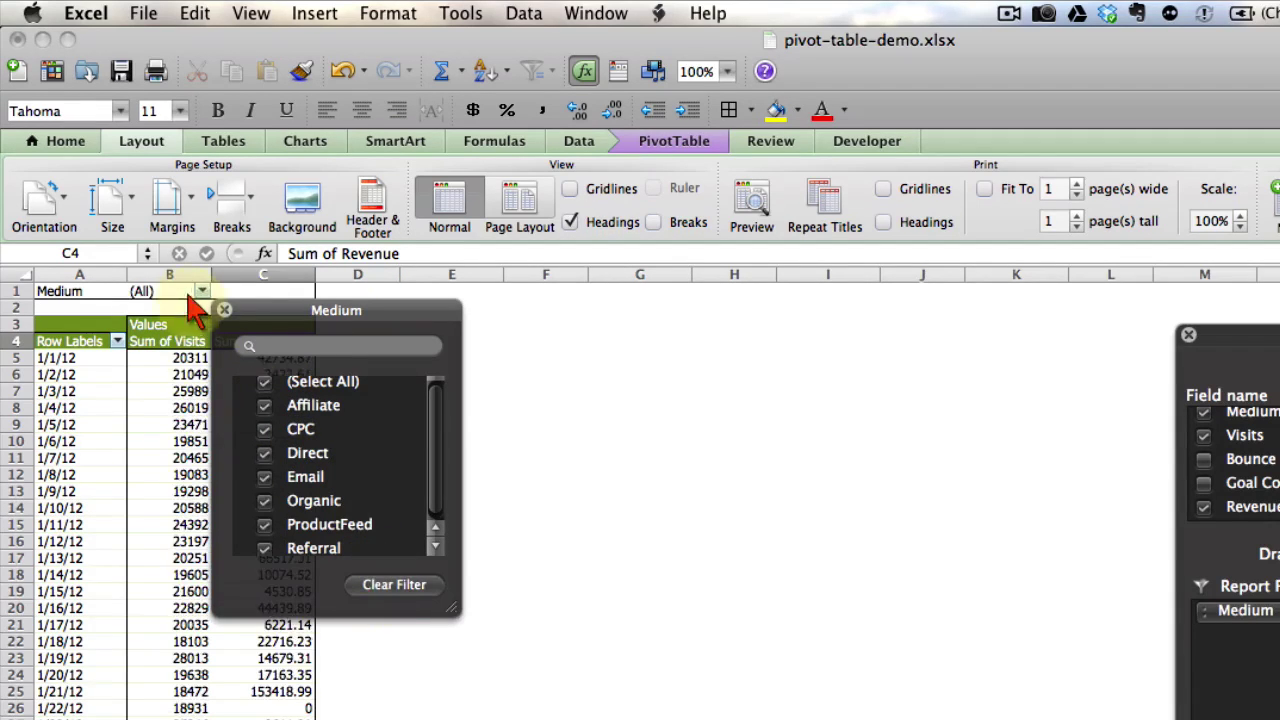
left_click(224, 311)
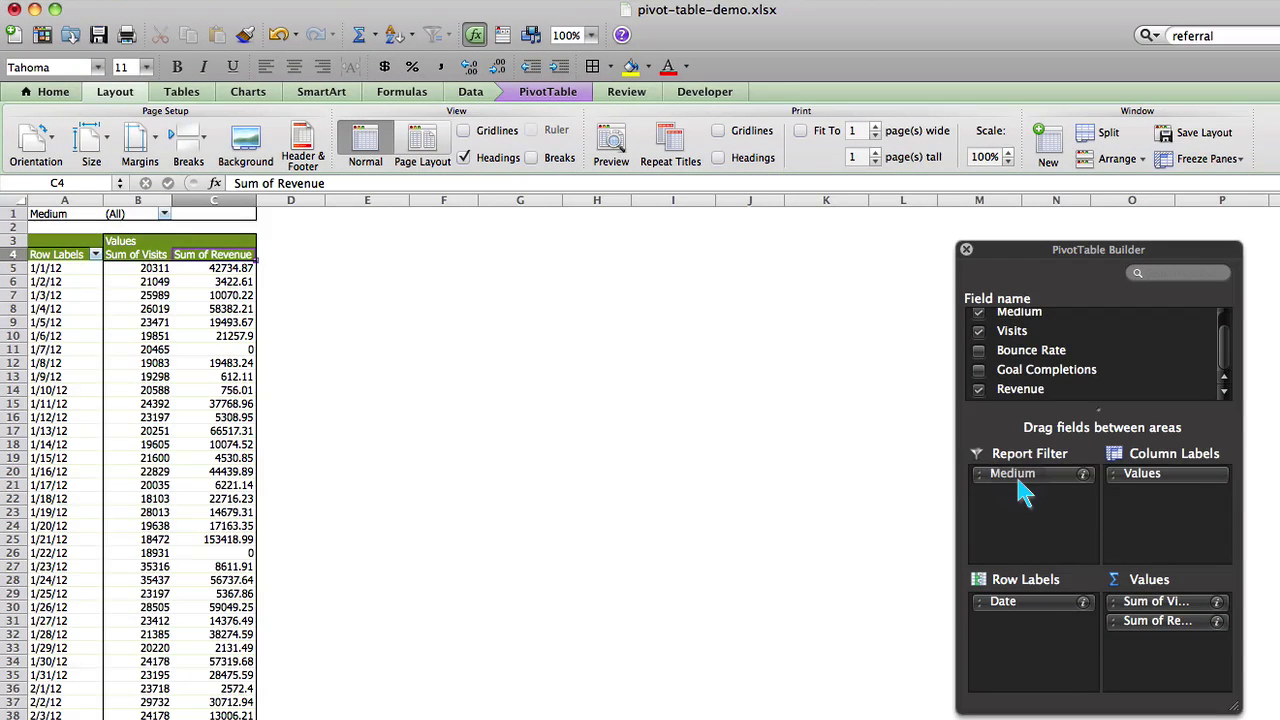
- Remove Revenue from the pivot table's values and move Medium from the report filter back to the column labels
mouse_move(1030, 497)
left_mouse_down()
mouse_move(1071, 501)
mouse_move(1030, 480)
left_mouse_up()
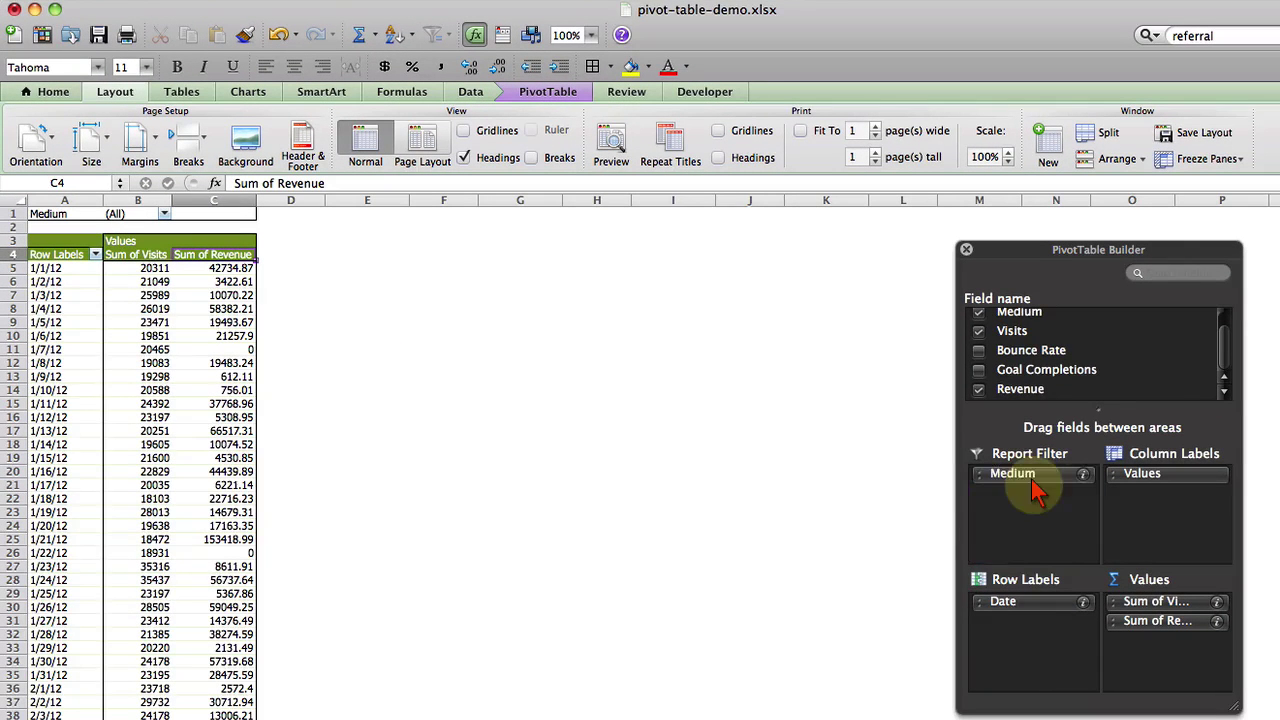
left_click_drag(1145, 620, 1050, 390)
left_click_drag(1012, 473, 1145, 482)
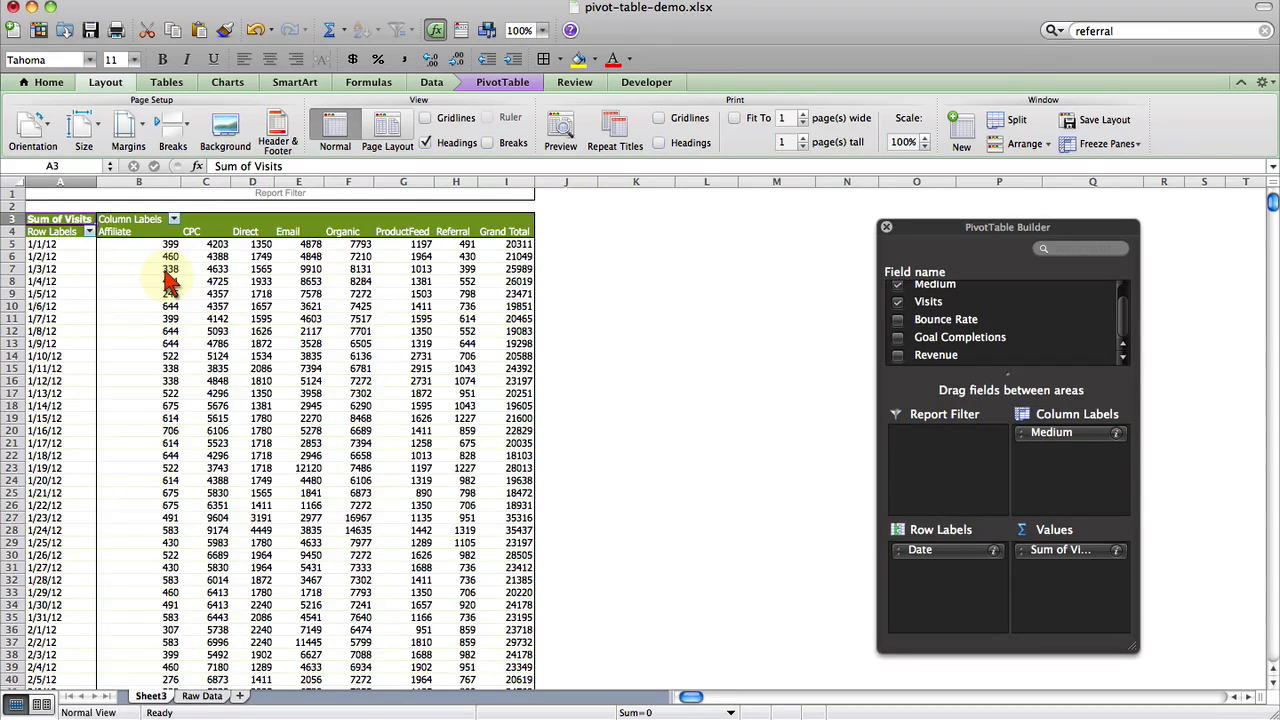
- Try adding Medium to the pivot table's values as a count beside the sum of visits, and remove it
left_click(52, 228)
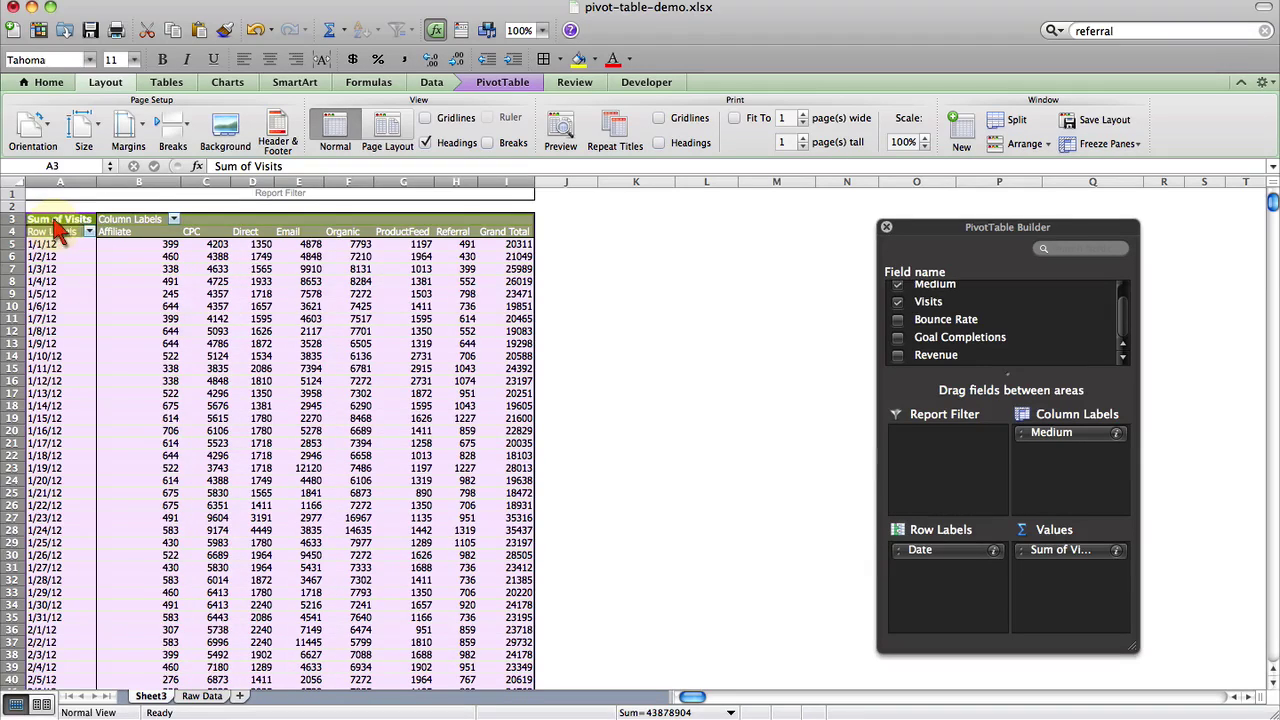
left_click(57, 224)
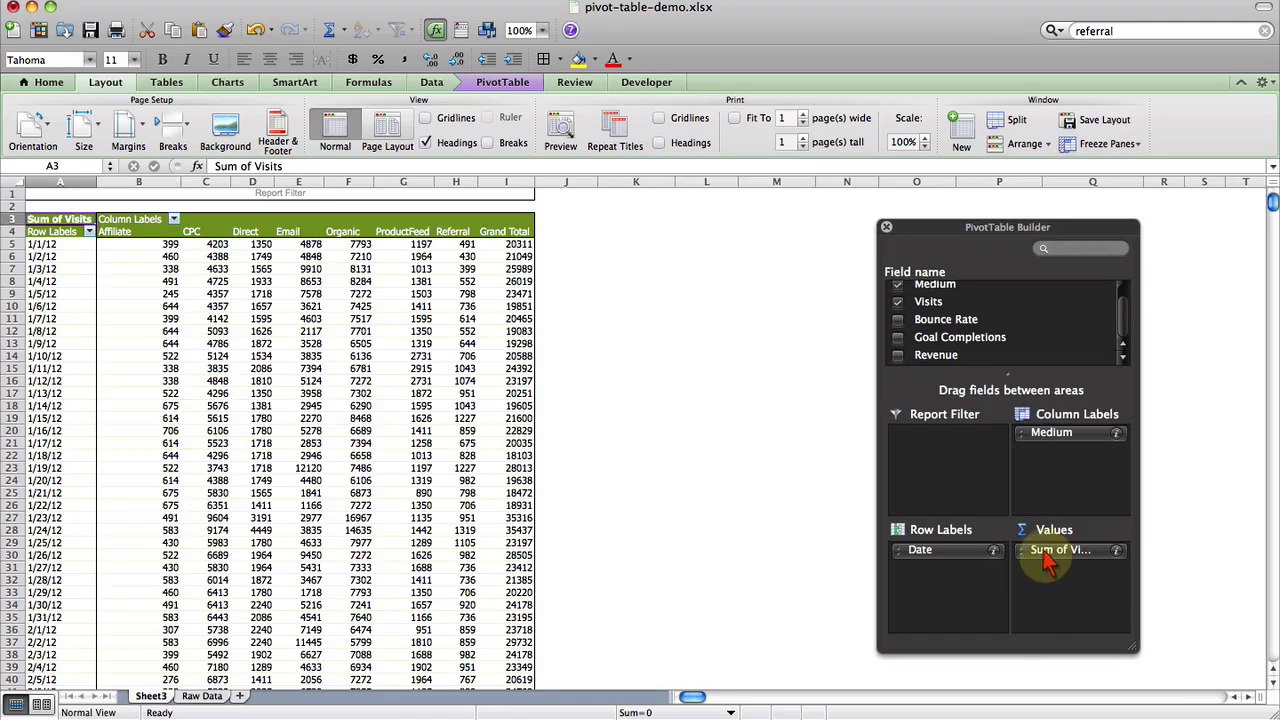
scroll(968, 358, "up", 2)
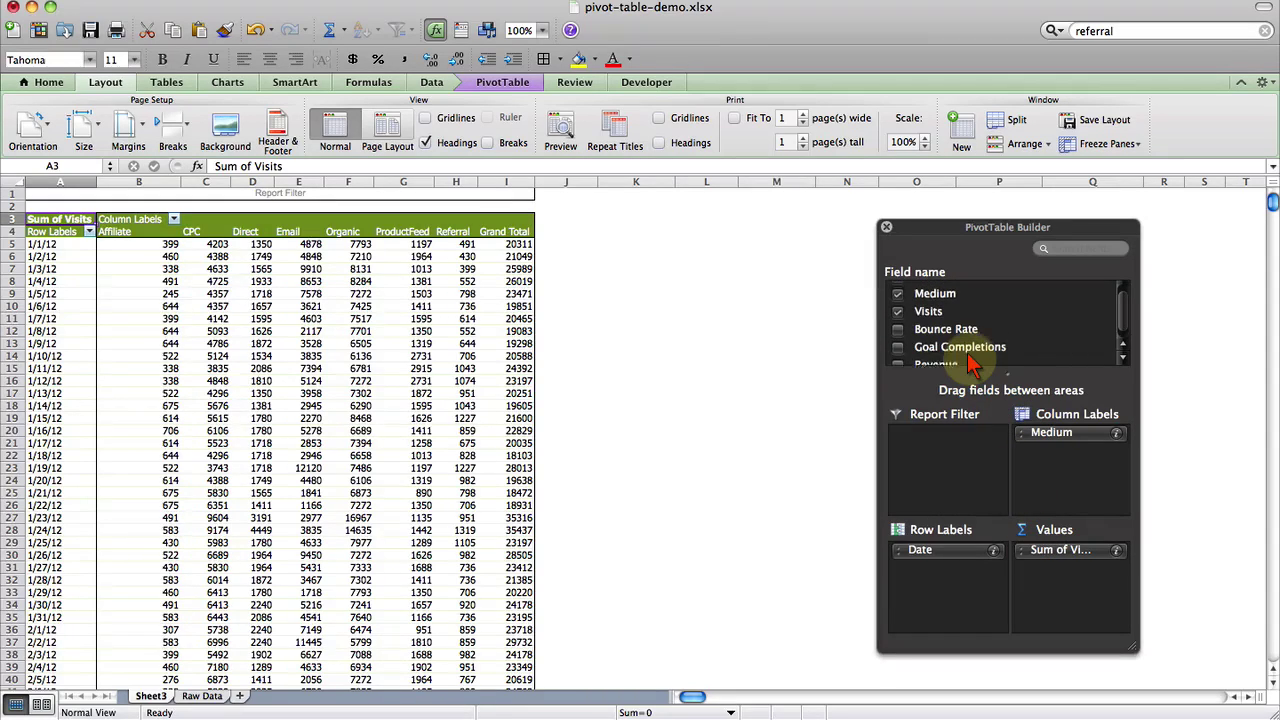
left_click_drag(930, 300, 1048, 588)
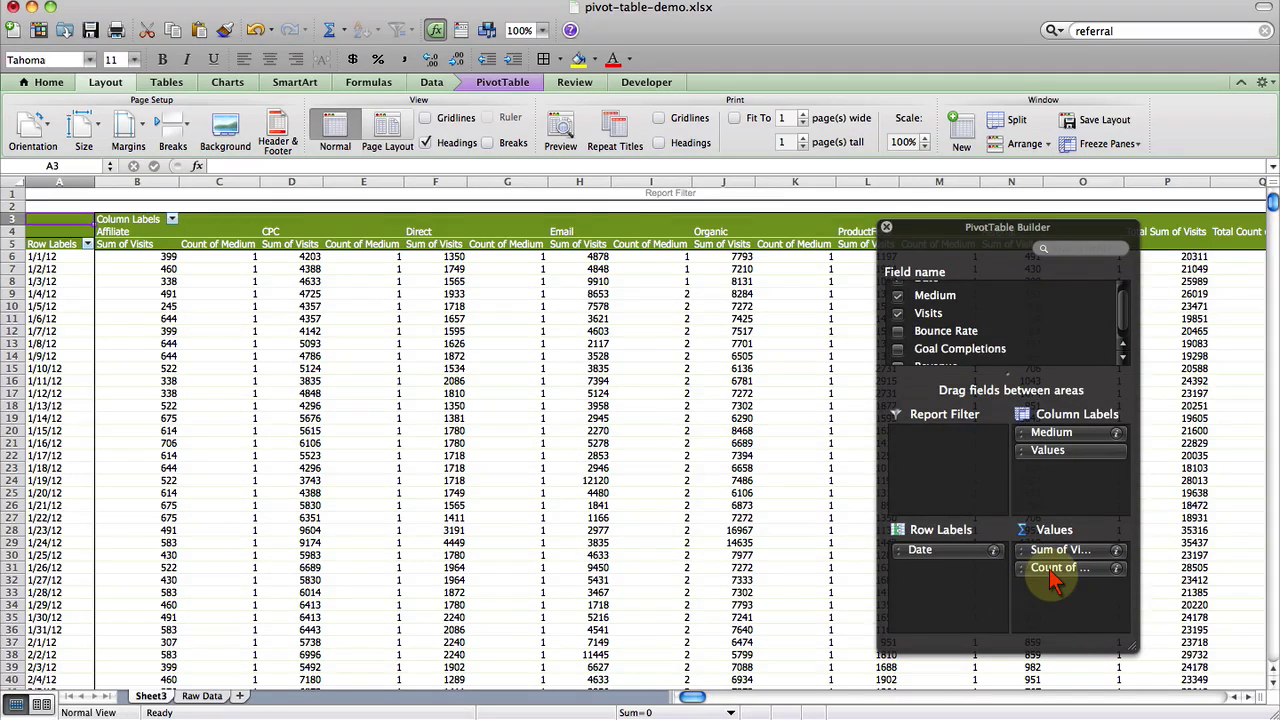
left_click_drag(1055, 570, 953, 330)
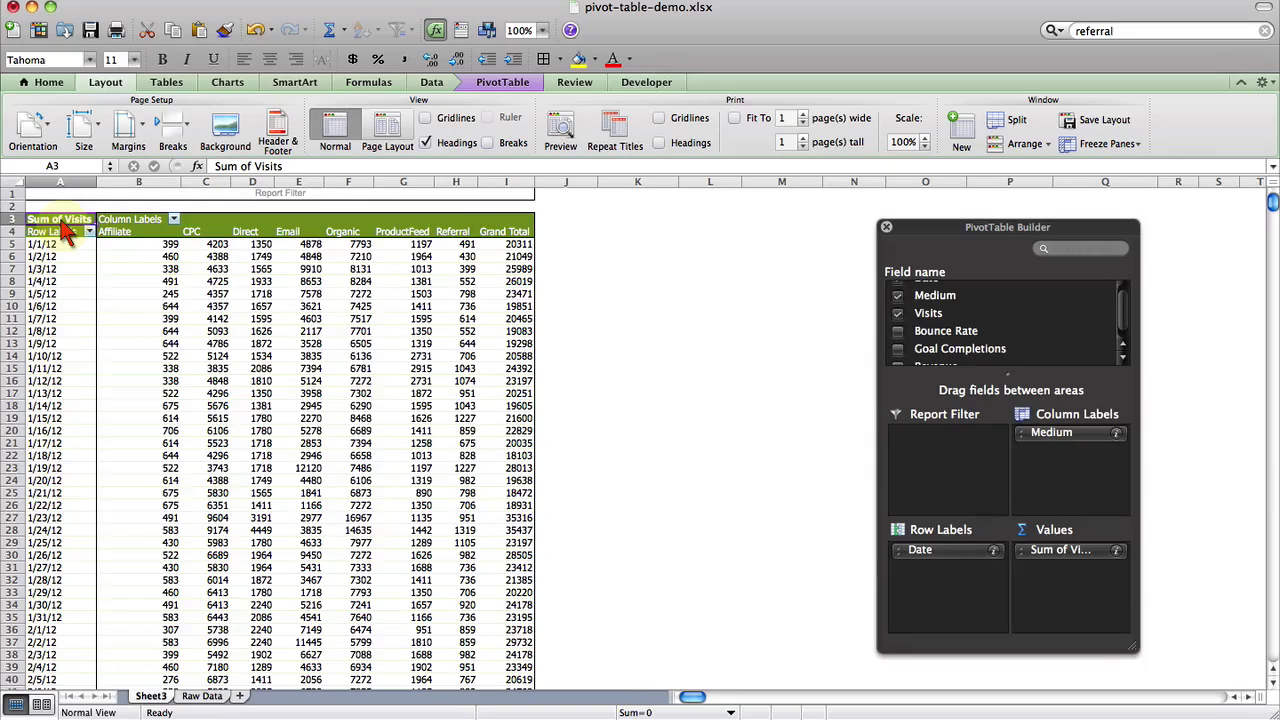
- Try to rename the Sum of Visits header in cell A3 to "Visits"
left_click(1070, 552)
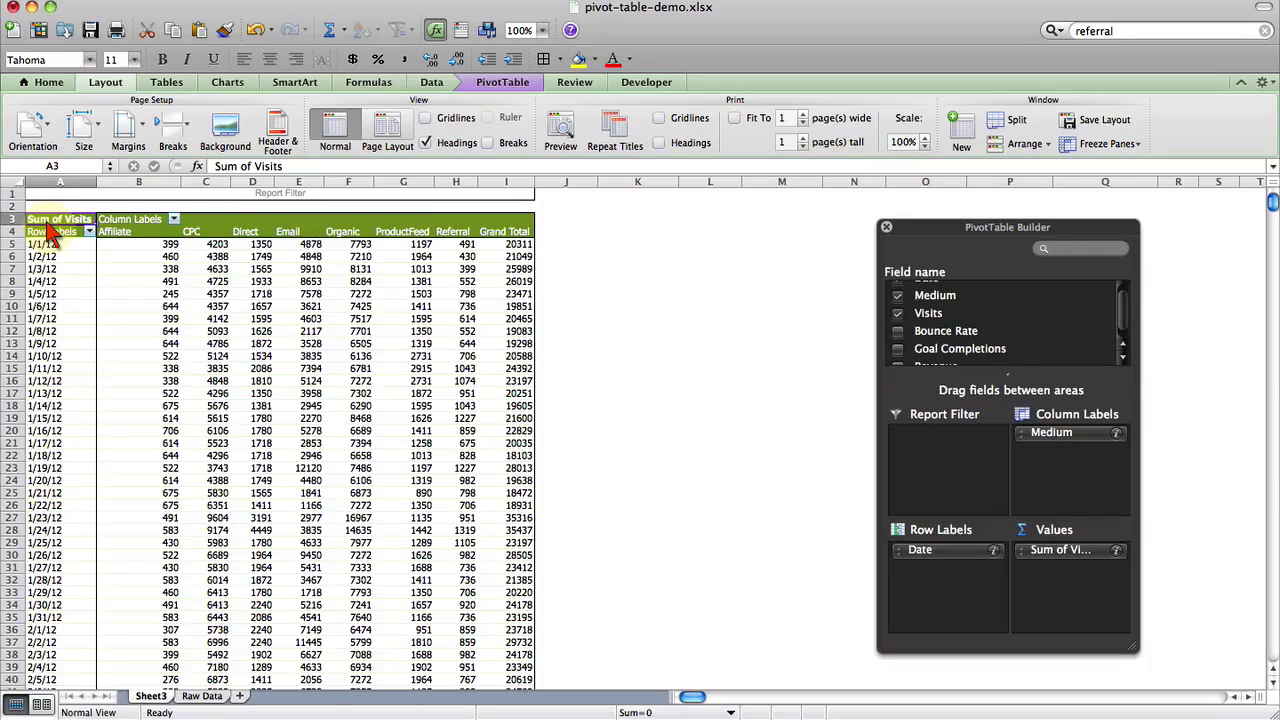
type("Vi")
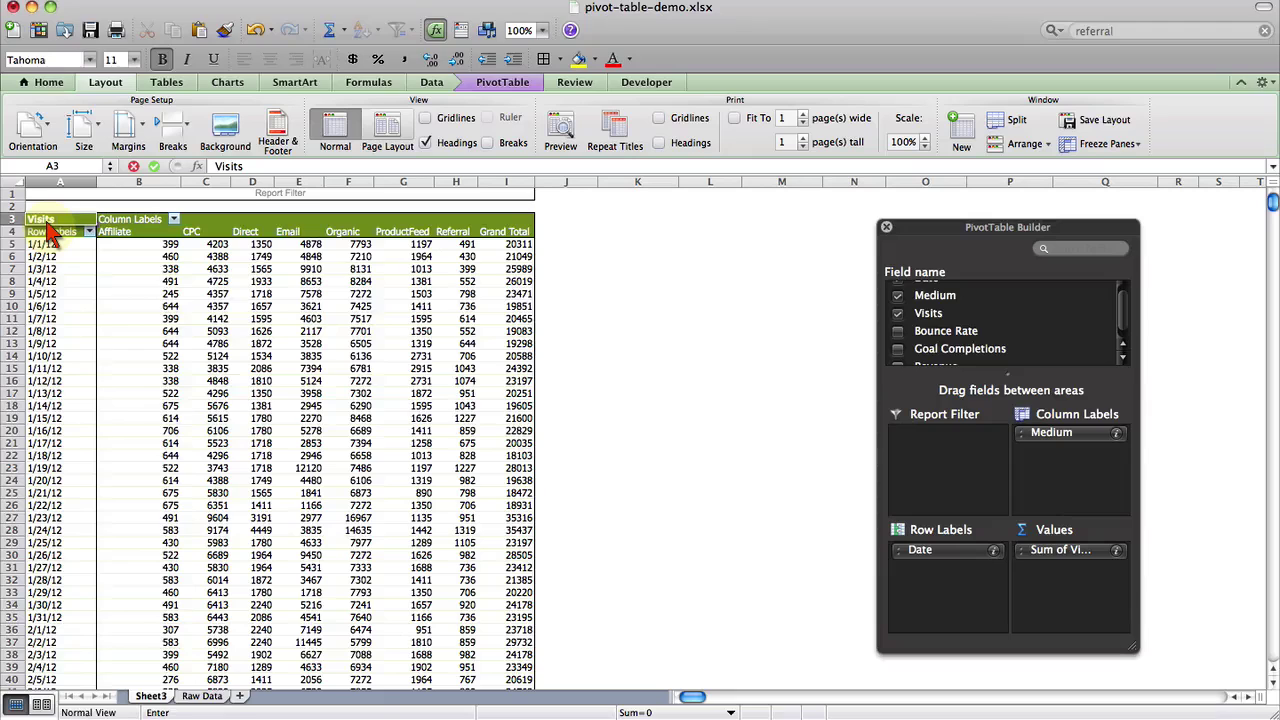
key("Return")
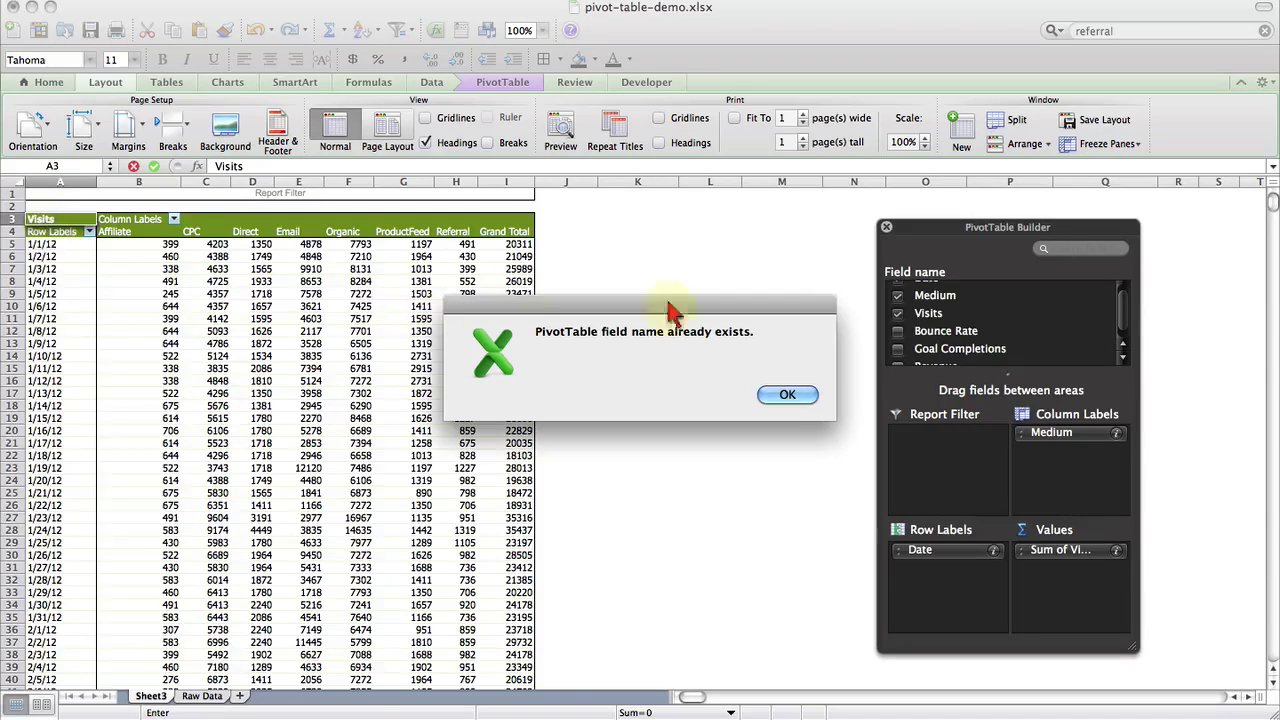
left_click(790, 396)
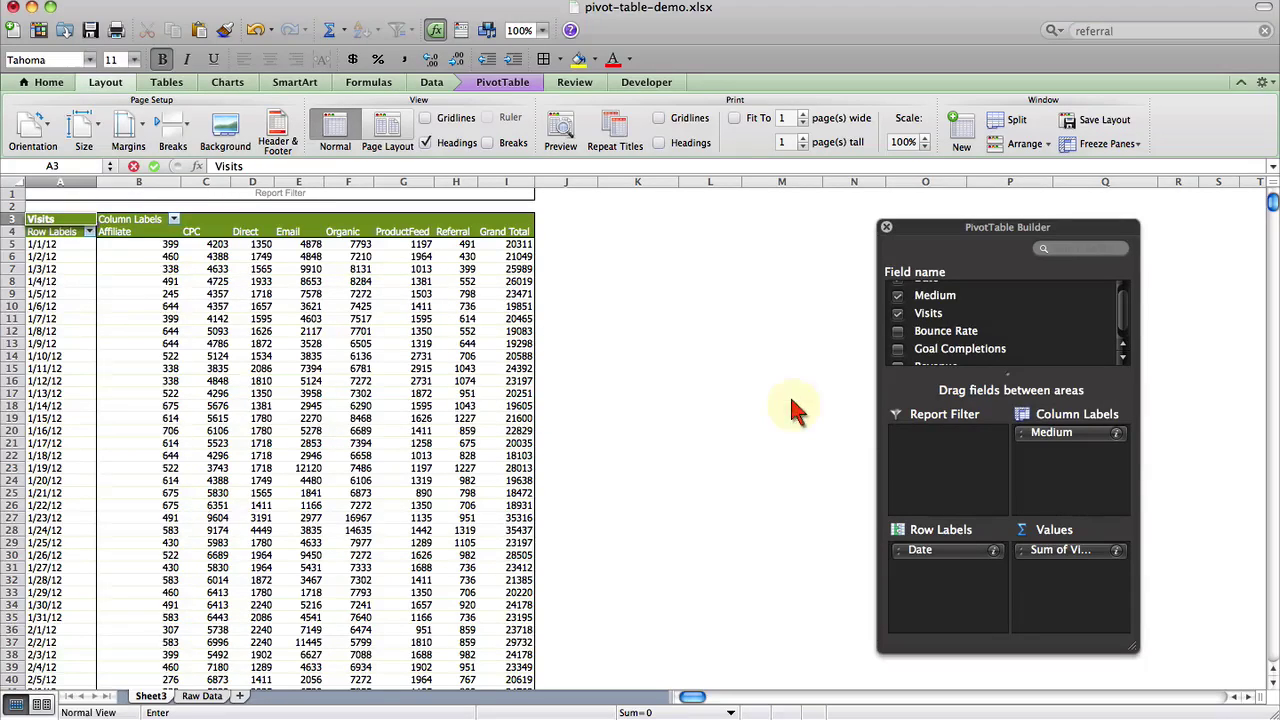
- Rename the values header in cell A3 to a form of "Visits" that does not duplicate the source field's name
double_click(63, 228)
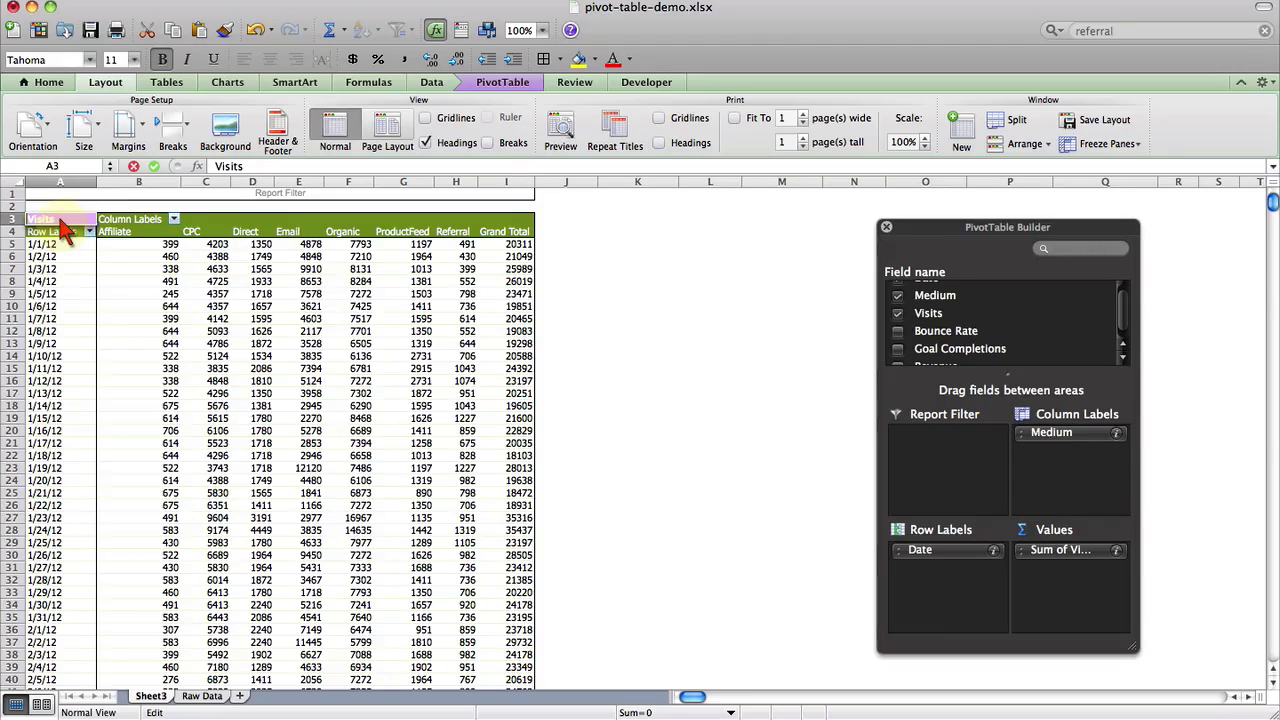
type("Visits")
key("Return")
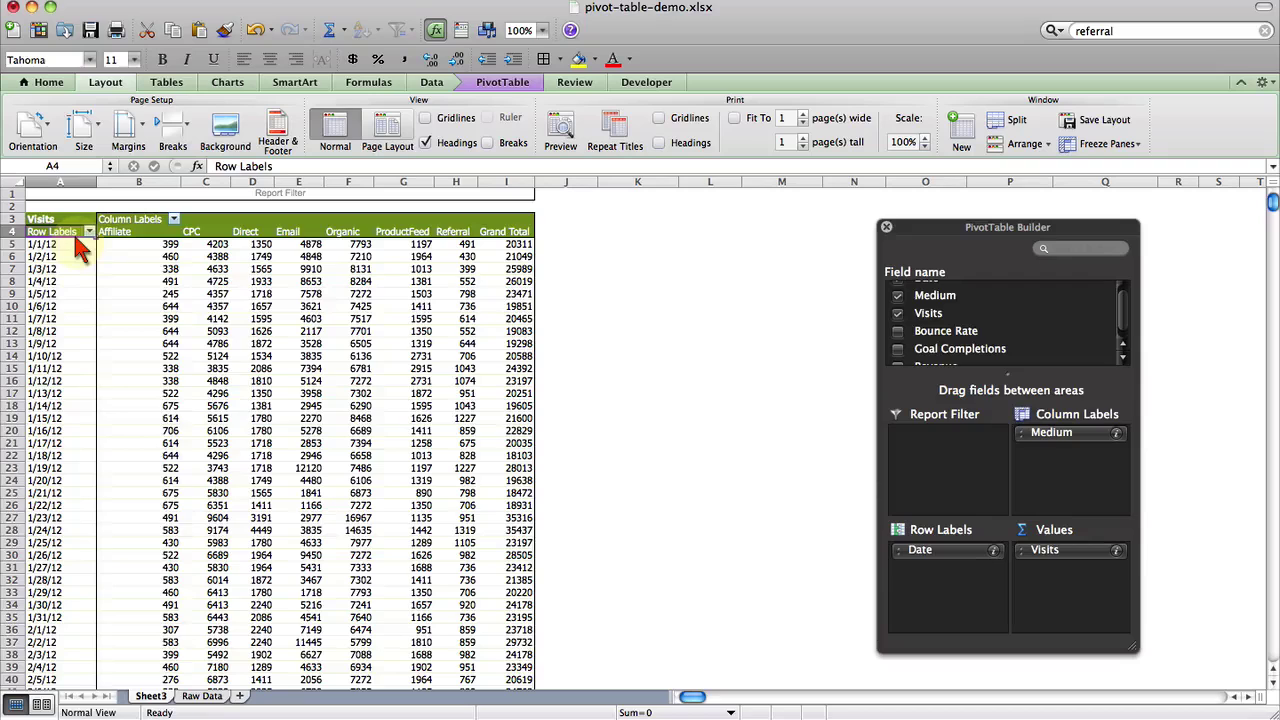
- Rename the Column Labels header in cell B3 to "Medium"
left_click(130, 219)
key("Down")
key("Down")
key("Down")
key("Down")
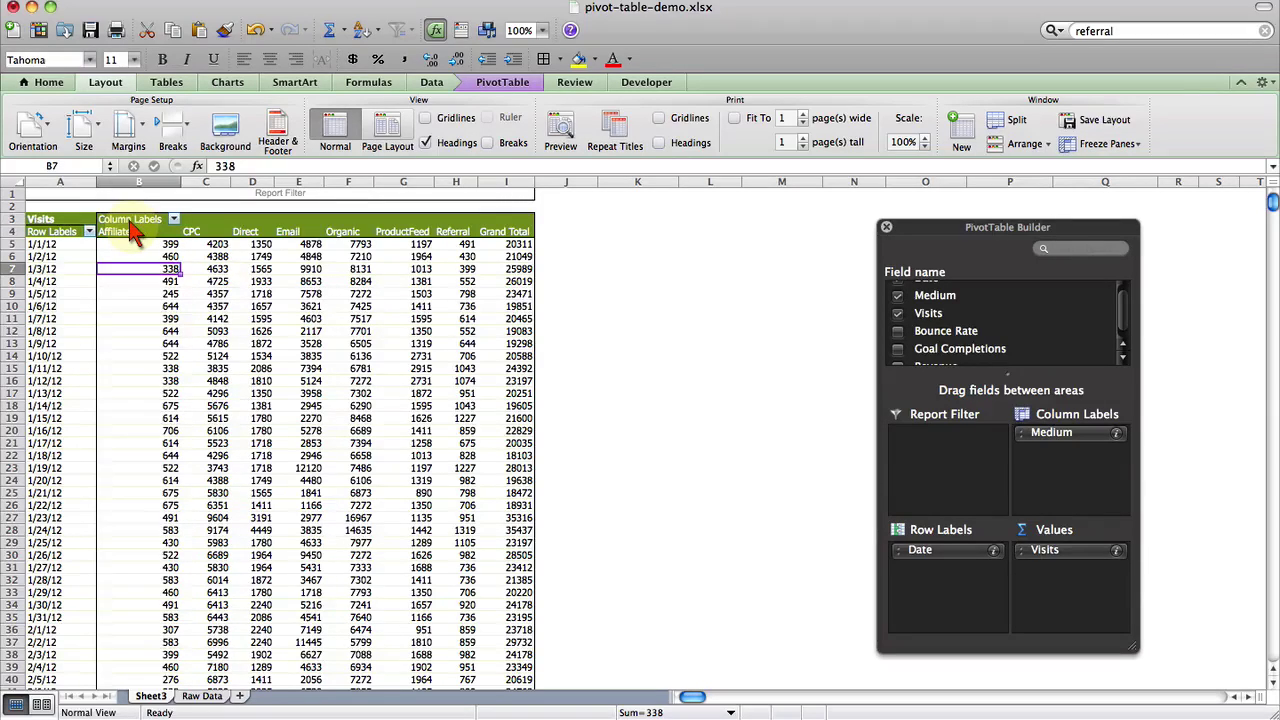
left_click(130, 220)
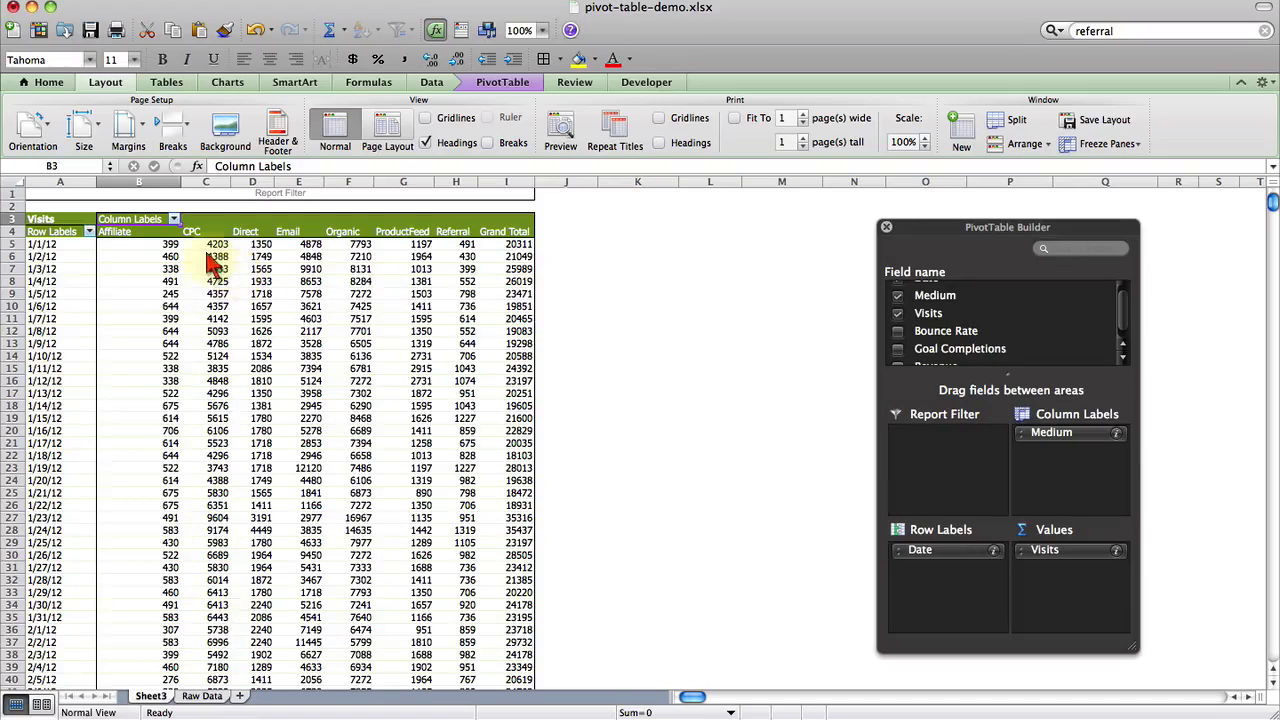
type("Medium")
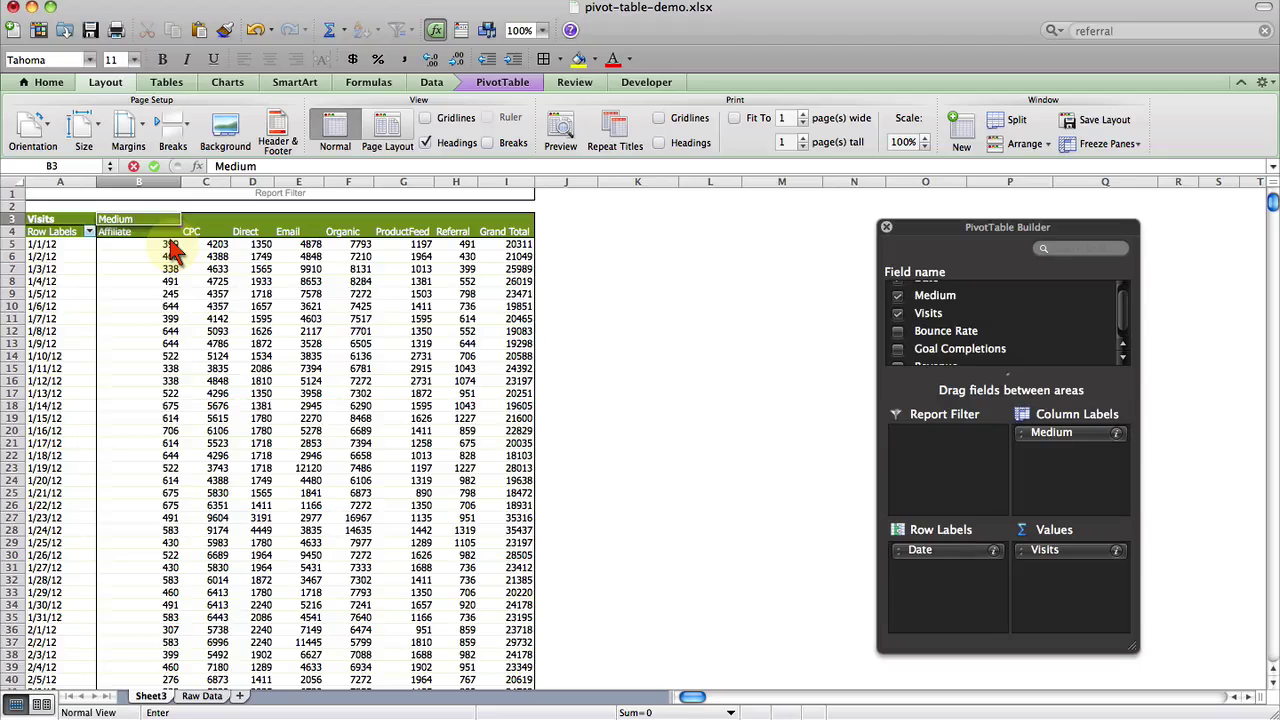
key("Return")
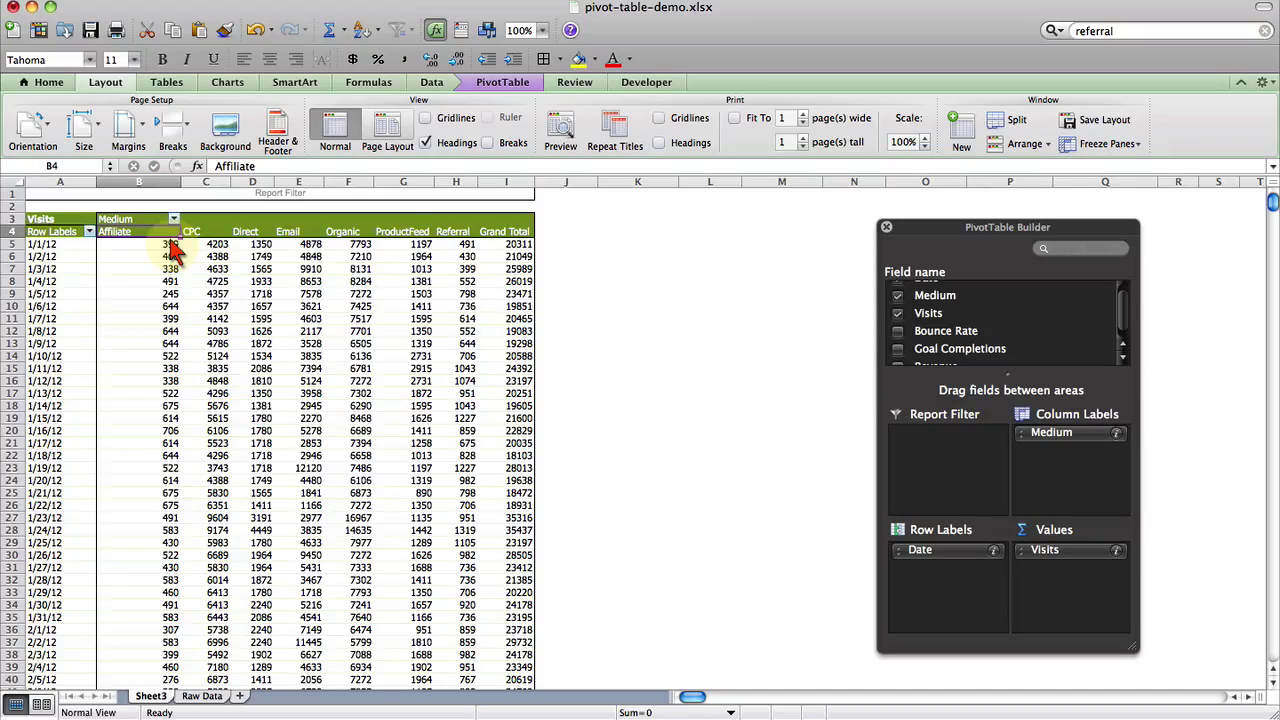
- Rename the Row Labels header in cell A4 to "Date"
left_click(45, 237)
type("Date")
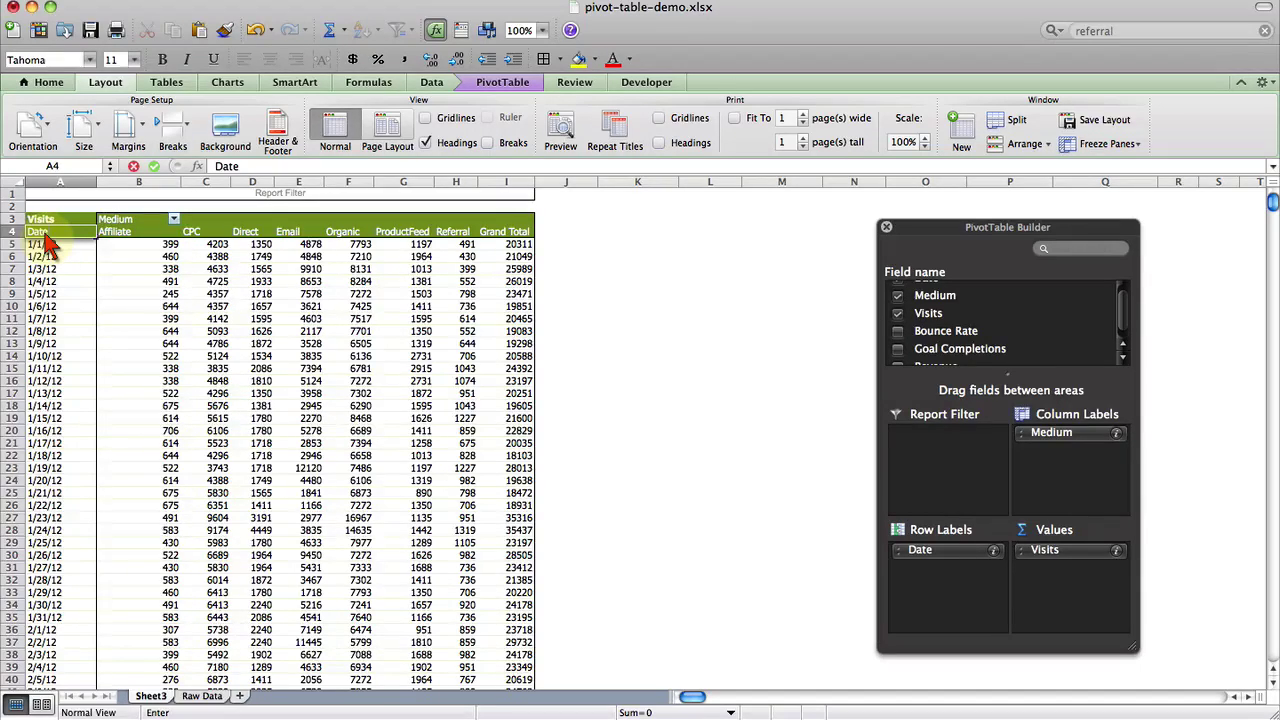
key("Return")
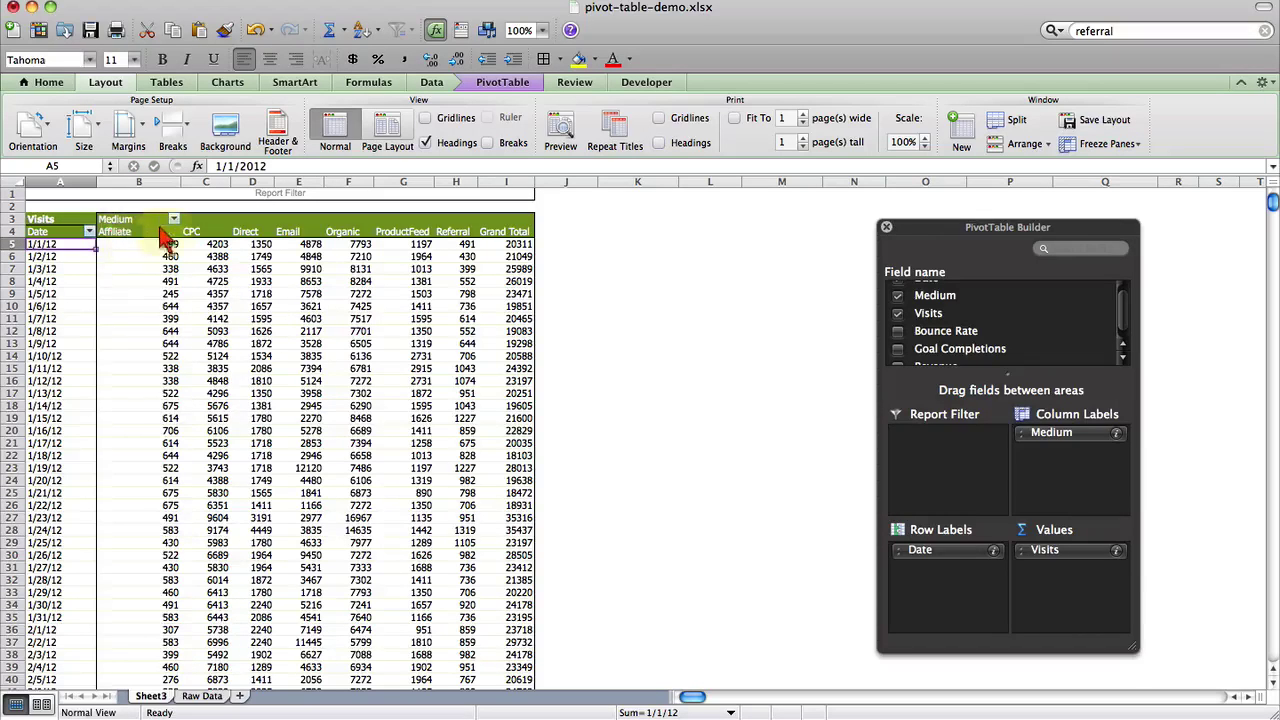
- Try swapping Date and Medium between the row and column labels, and put both fields back in place
left_click_drag(995, 560, 944, 571)
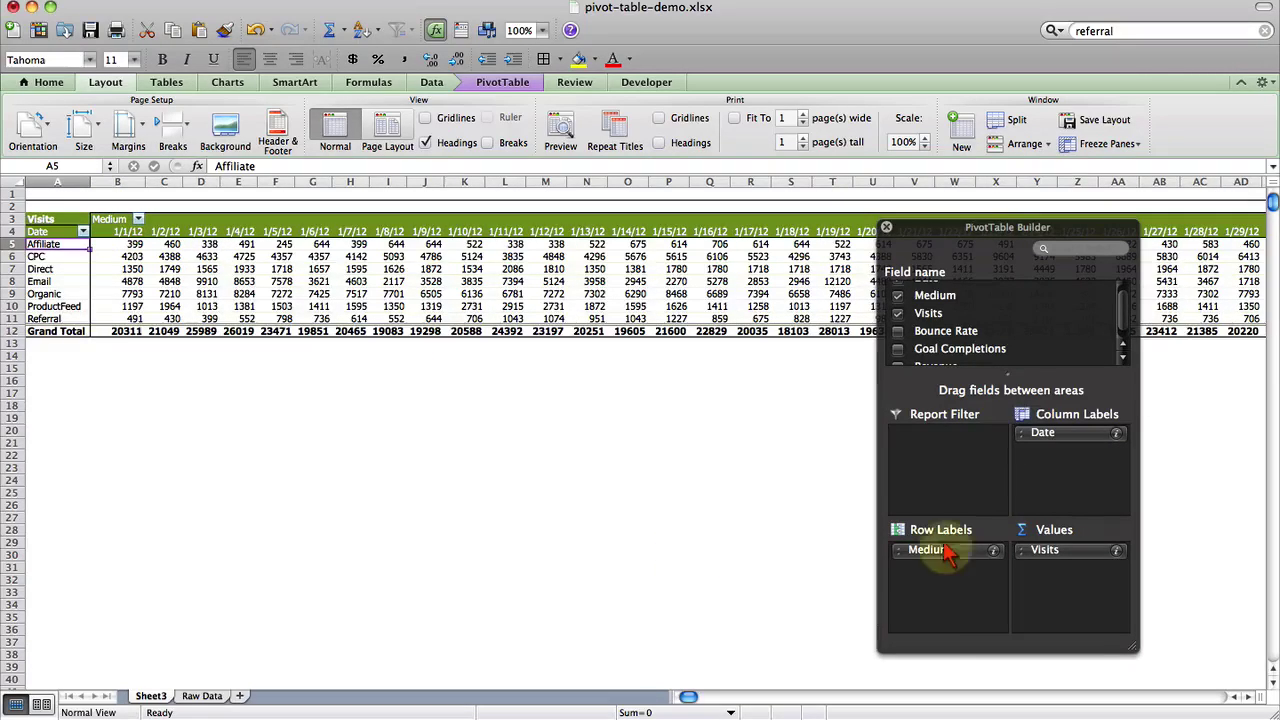
left_click_drag(929, 552, 965, 580)
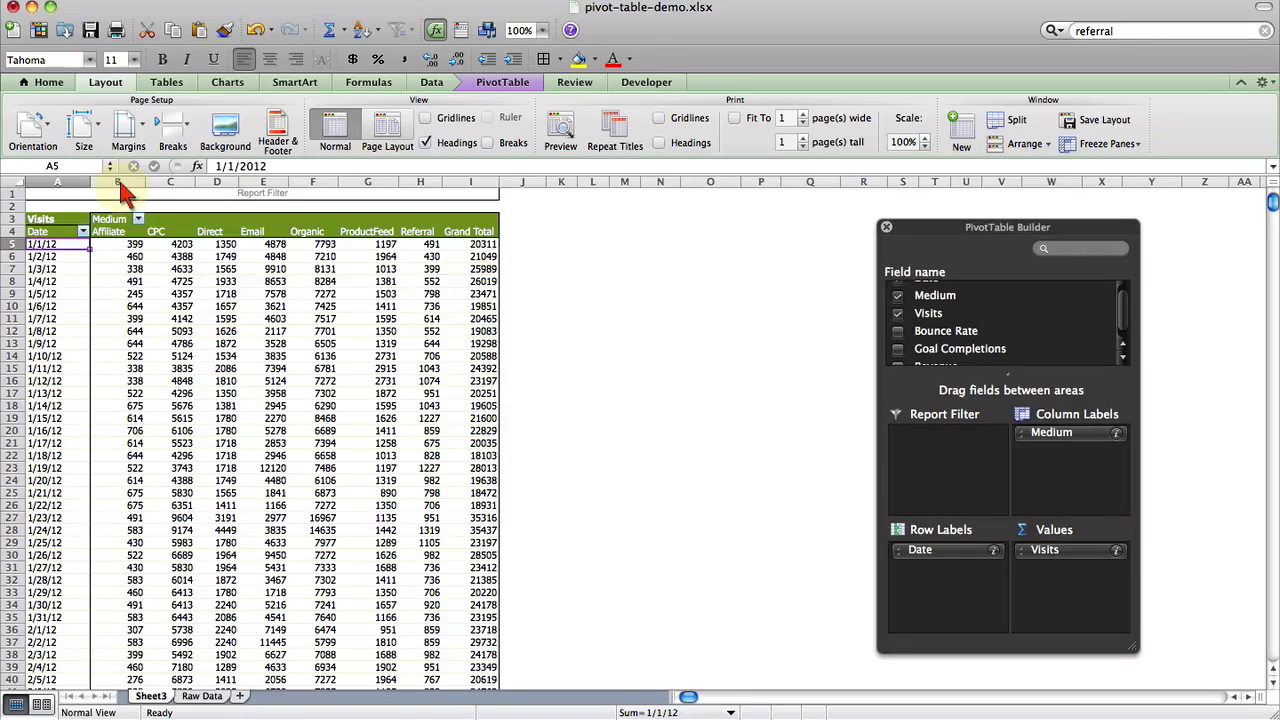
- Format the PivotTable's columns B through I with a thousands separator and no decimal places
left_click_drag(118, 186, 487, 212)
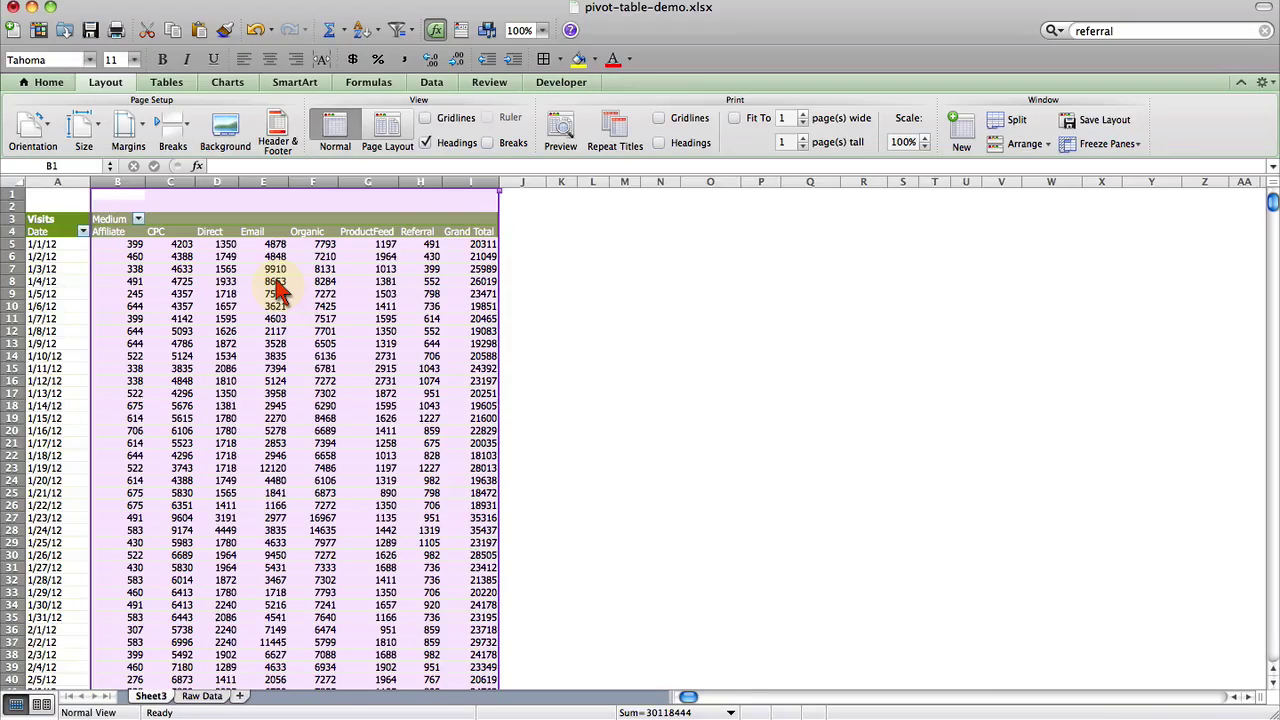
left_click(45, 82)
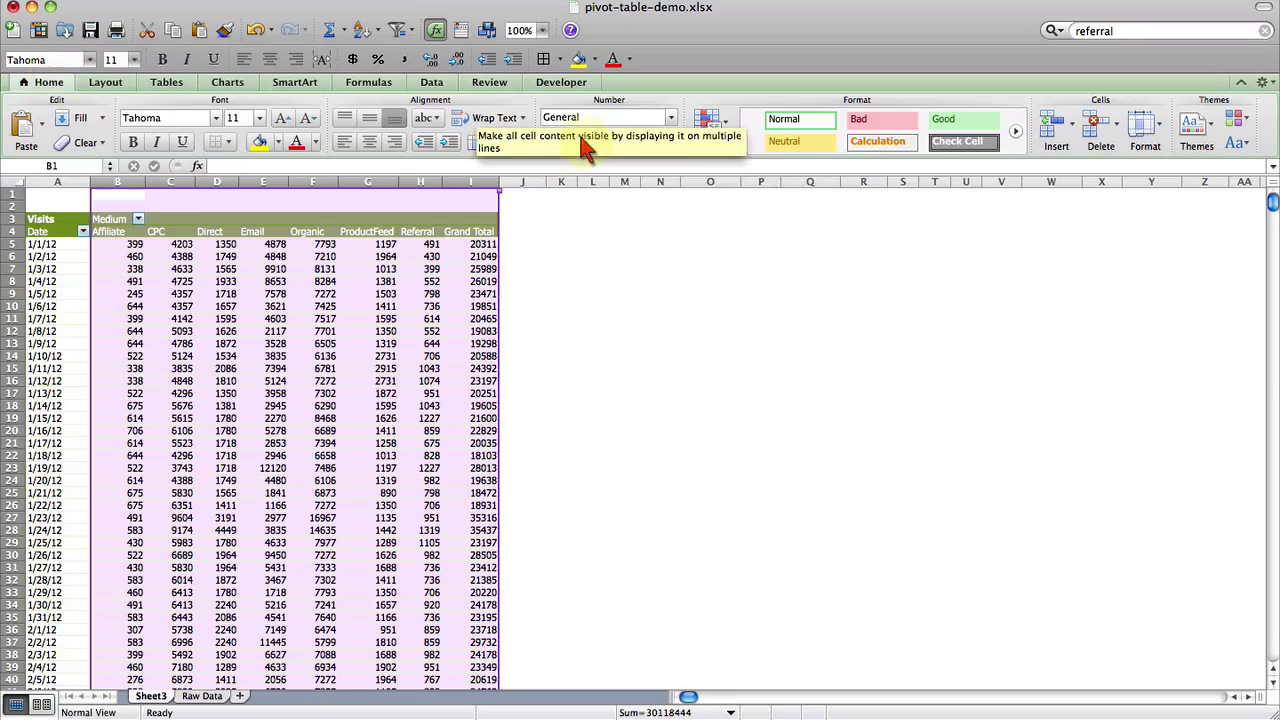
left_click(611, 142)
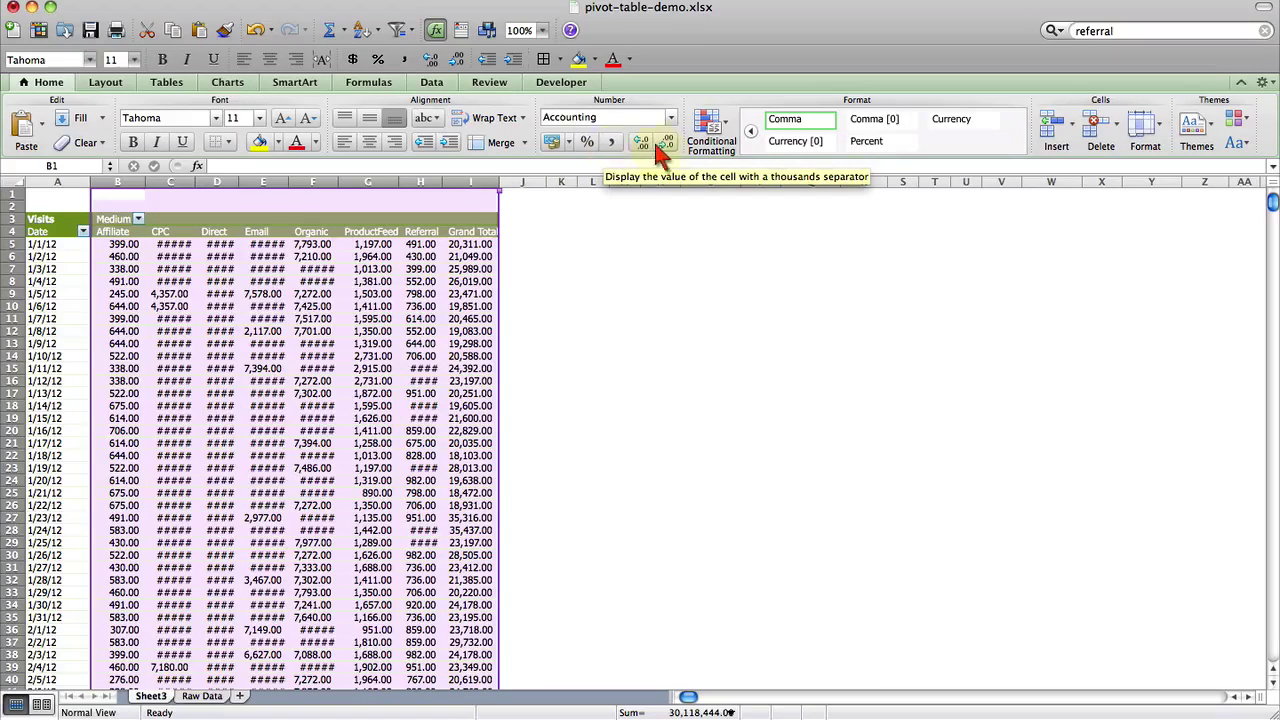
left_click(666, 142)
left_click(667, 142)
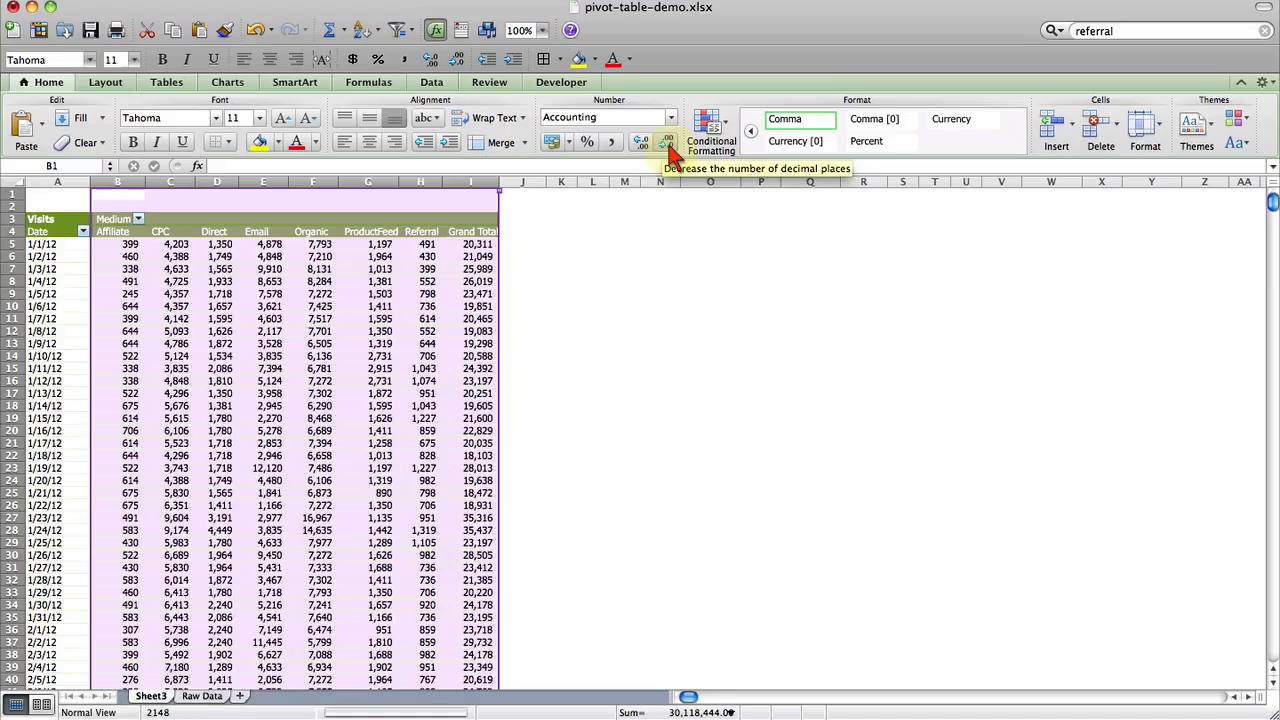
left_click(222, 383)
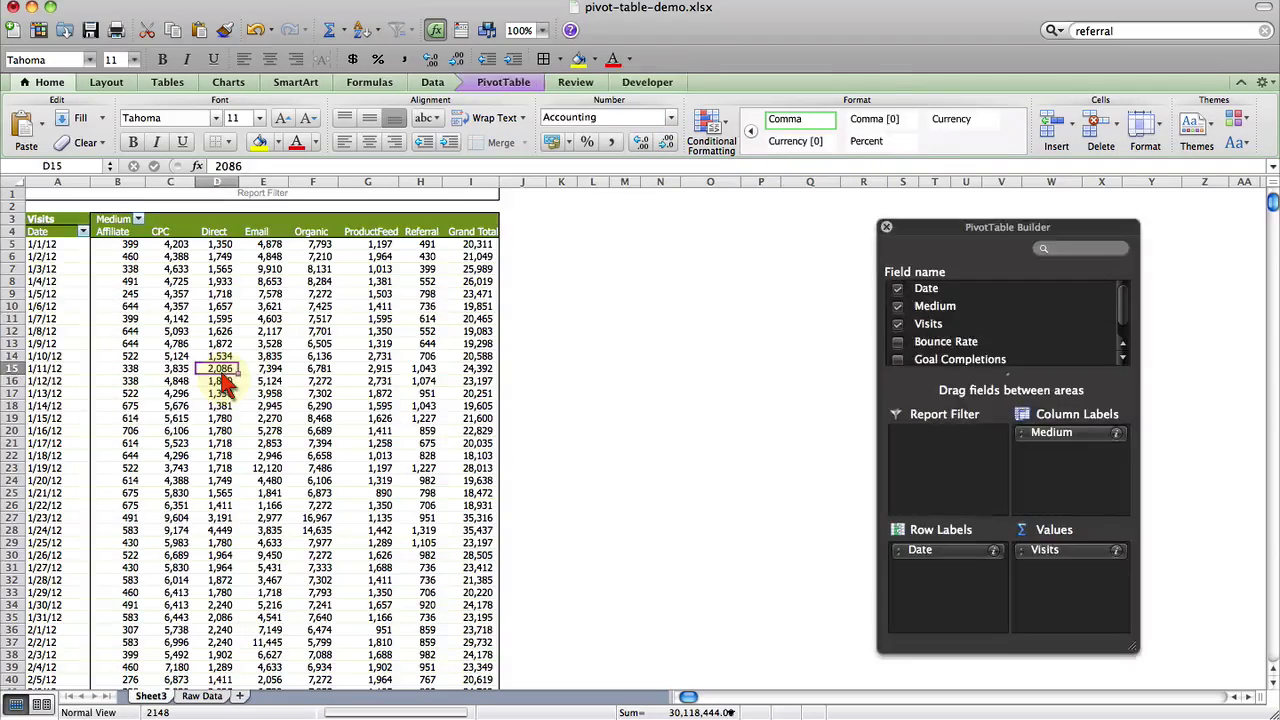
- Hide the PivotTable Builder by selecting a cell outside the table, show it again from inside, and move it closer to the PivotTable
left_click(623, 317)
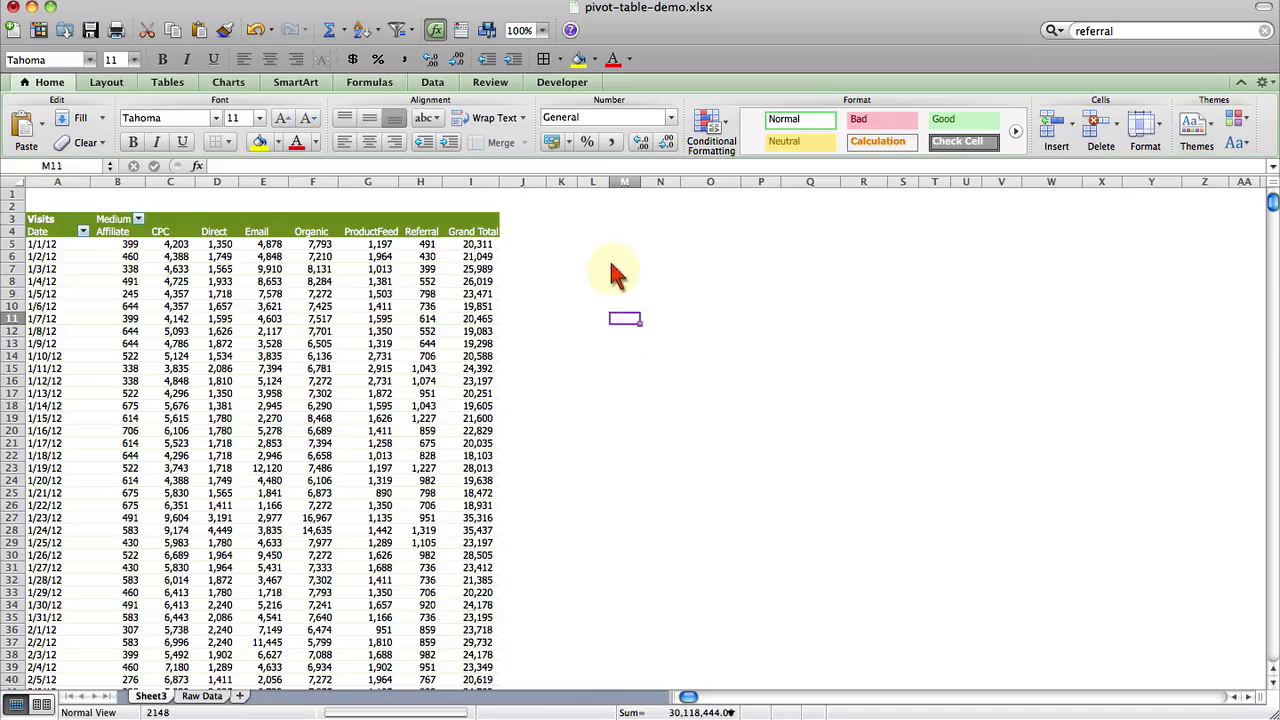
left_click(378, 356)
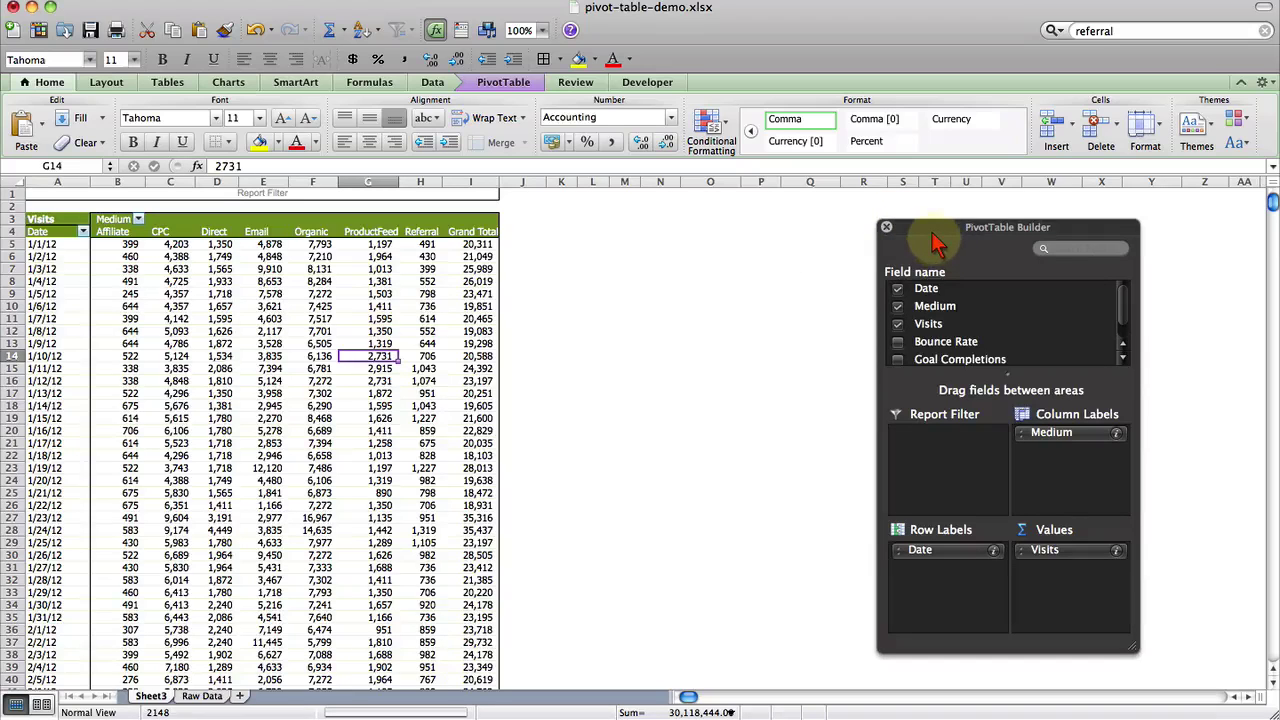
left_click_drag(935, 245, 653, 250)
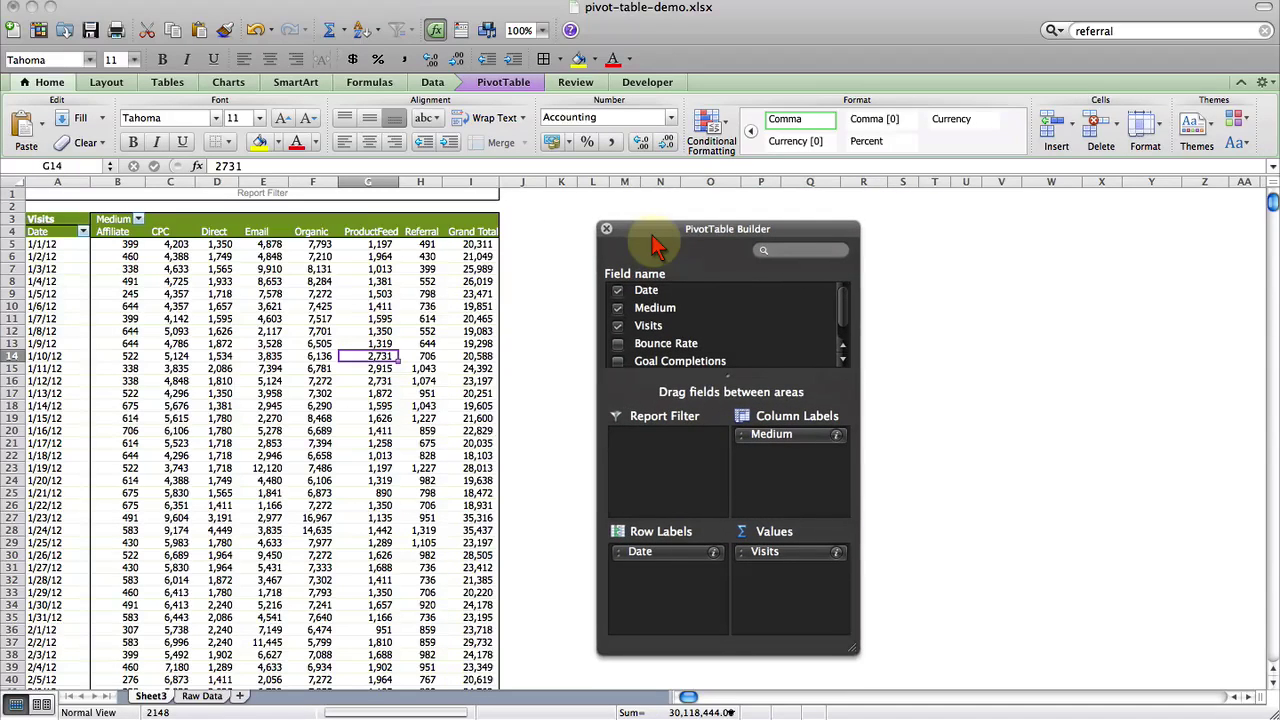
- Group the PivotTable's Date row labels by Months
left_click(50, 271)
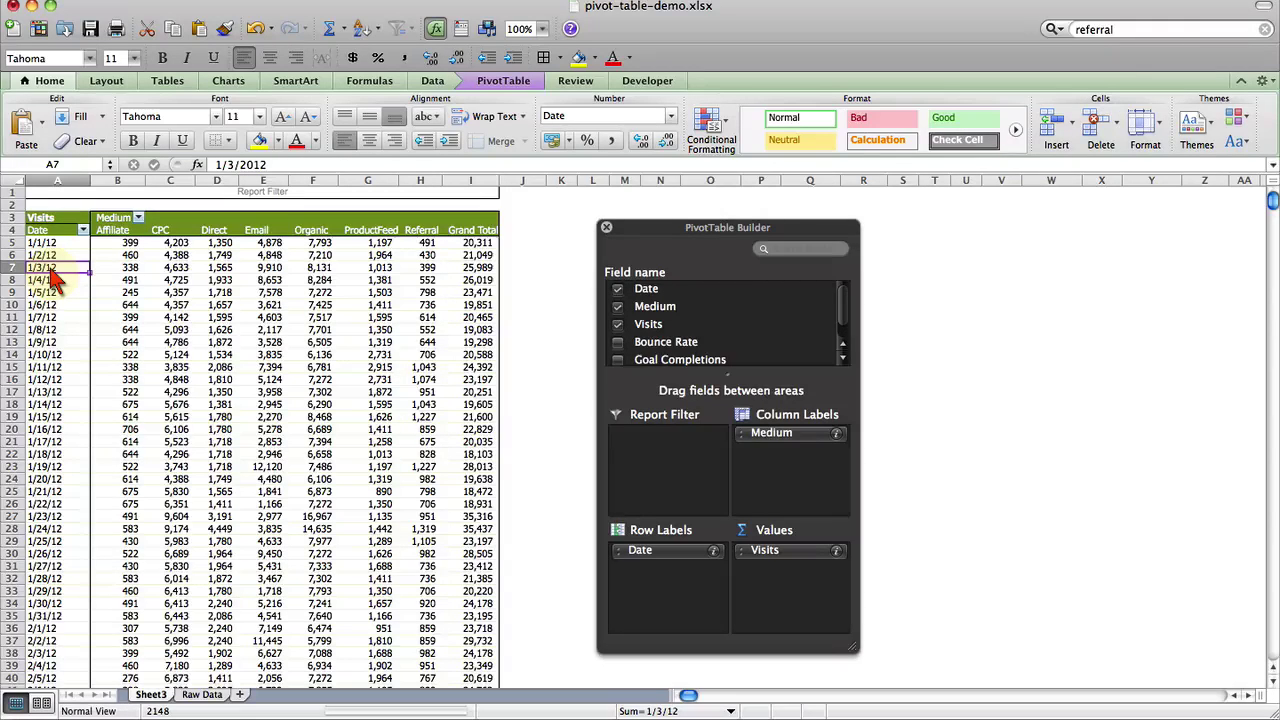
right_click(56, 283)
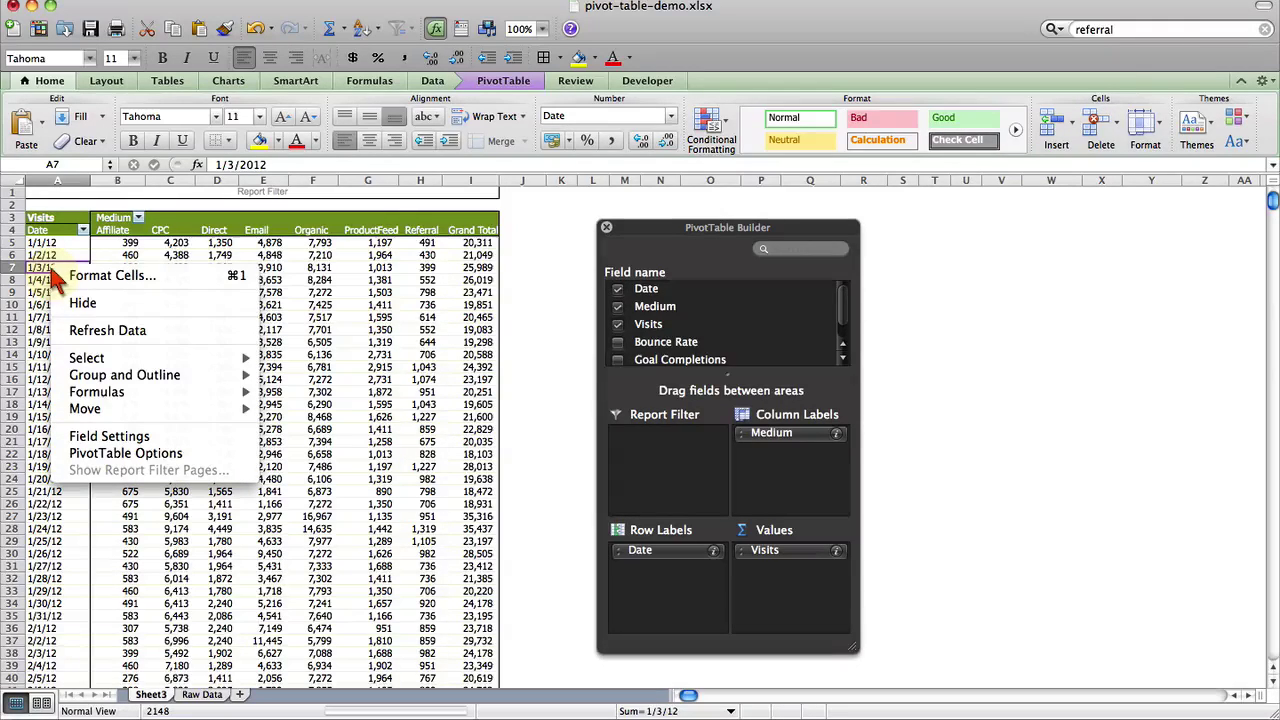
mouse_move(112, 395)
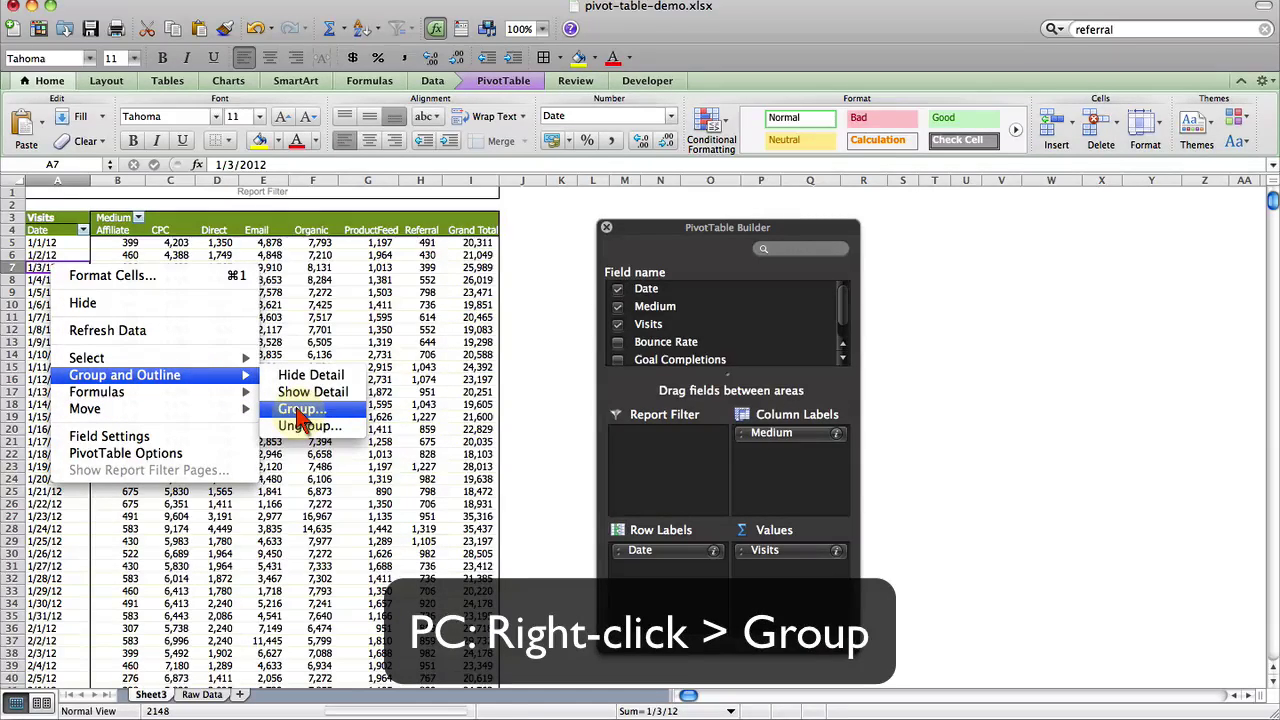
left_click(300, 410)
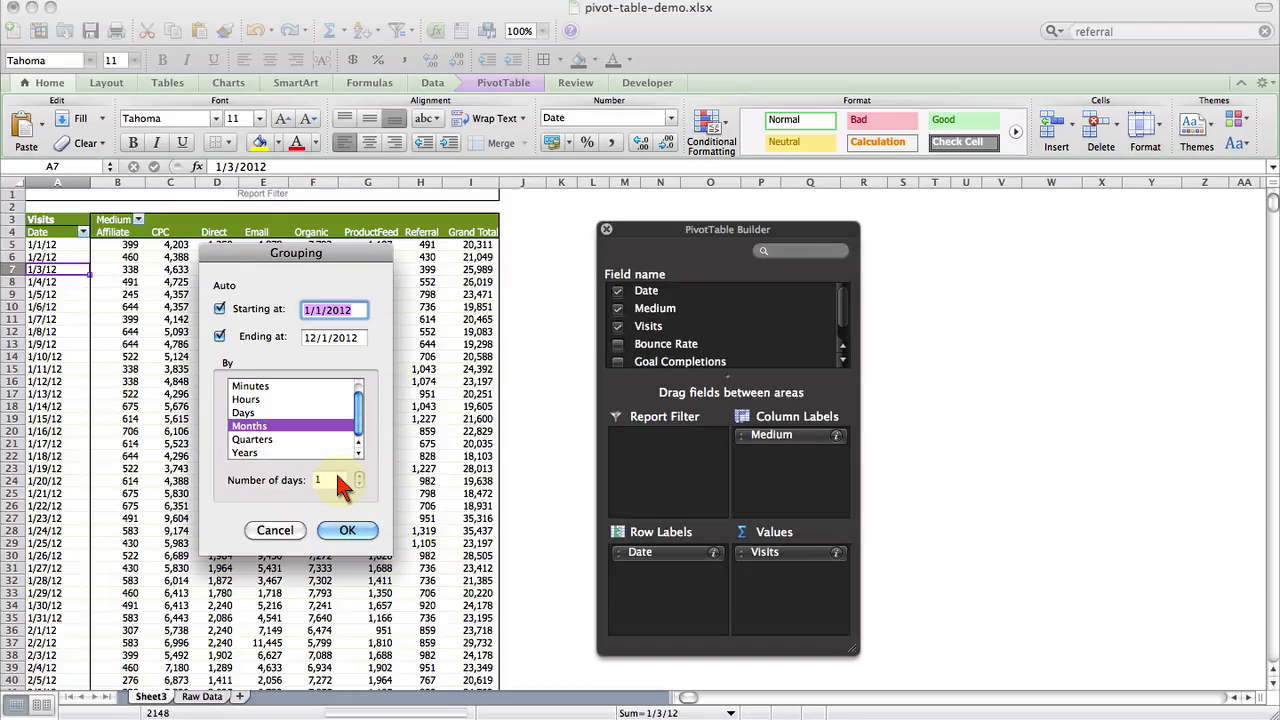
left_click(345, 533)
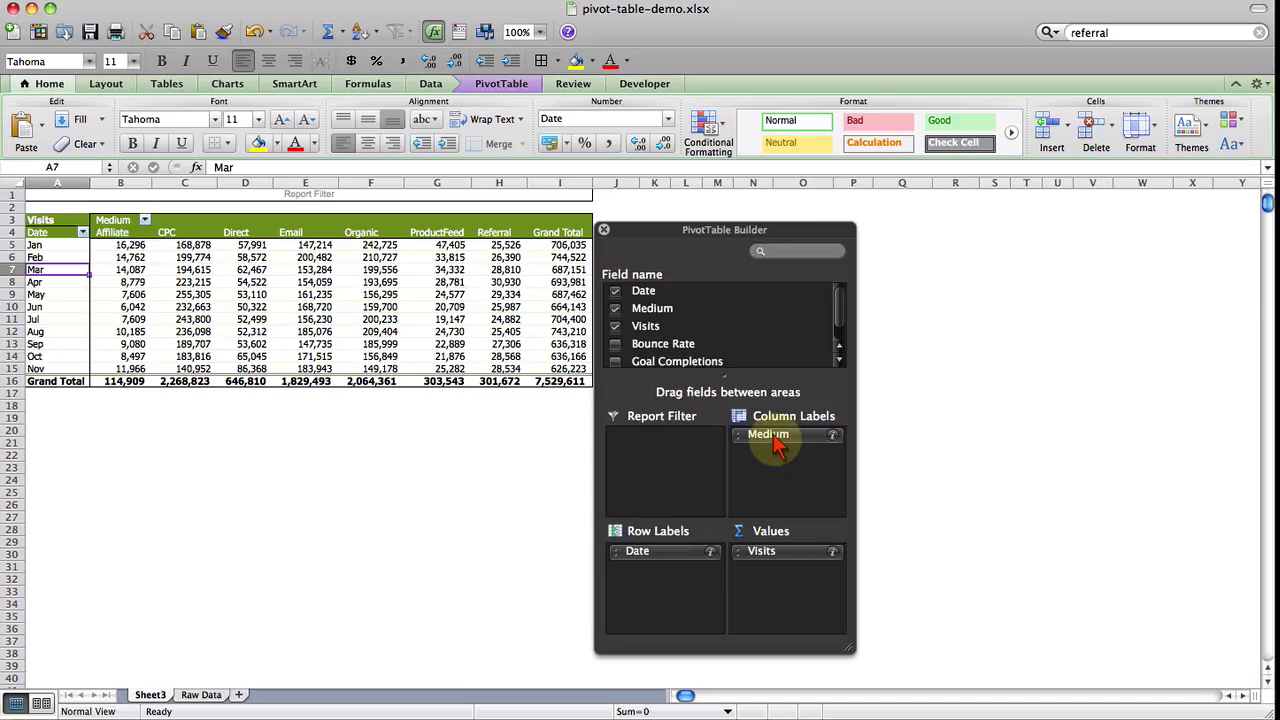
- Move Medium from the column labels to the row labels and place it above Date so the months nest under each medium
left_click_drag(778, 446, 663, 577)
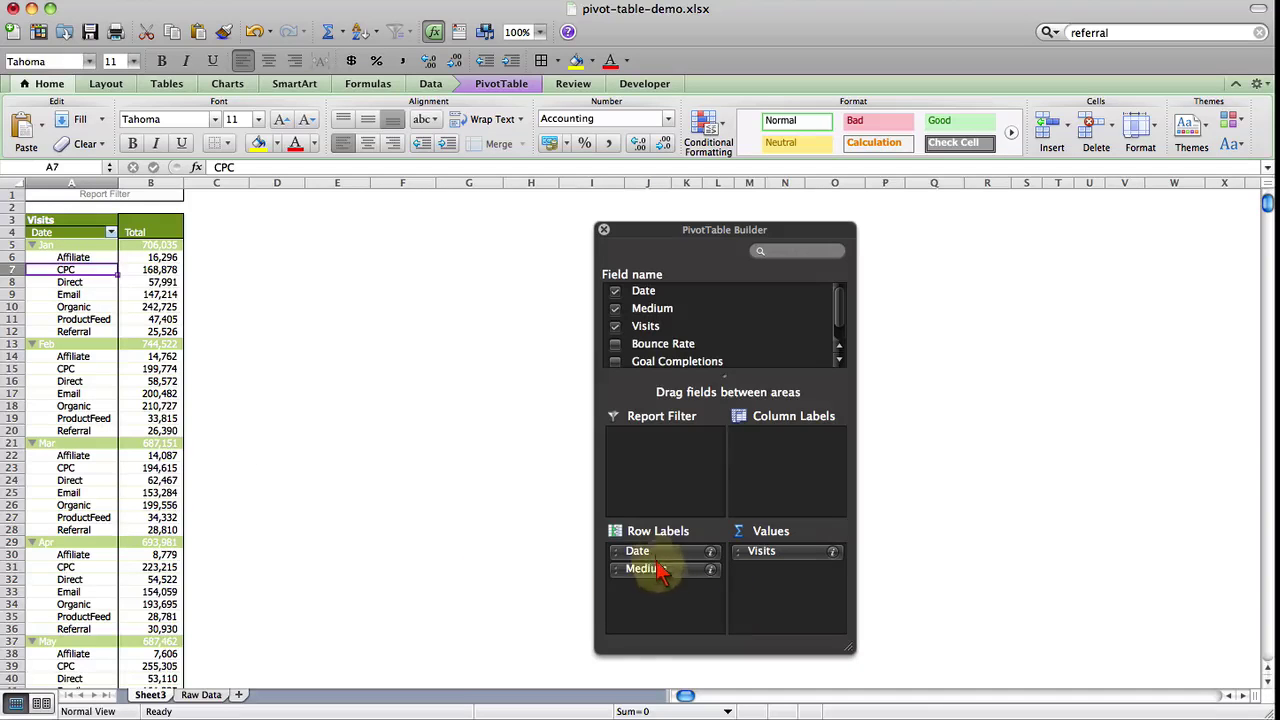
mouse_move(660, 570)
left_mouse_down()
mouse_move(663, 560)
mouse_move(651, 586)
left_mouse_up()
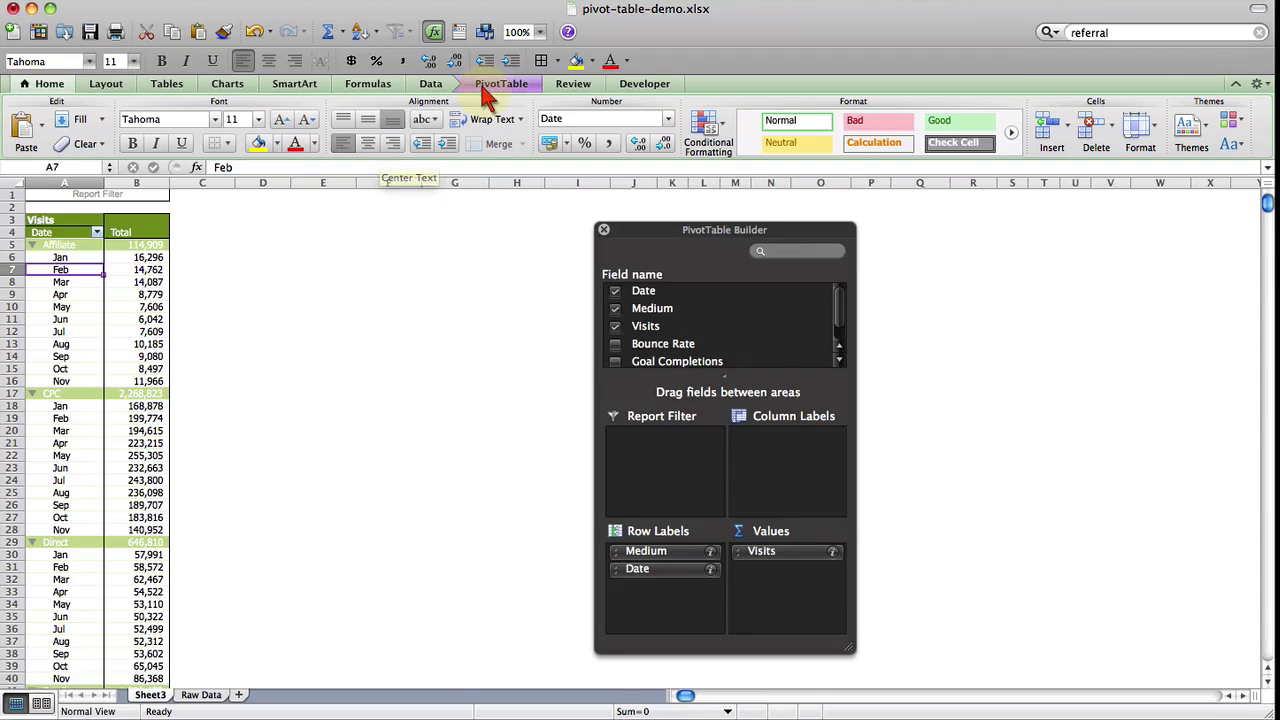
- Try the Outline Layout for the PivotTable report
left_click(490, 88)
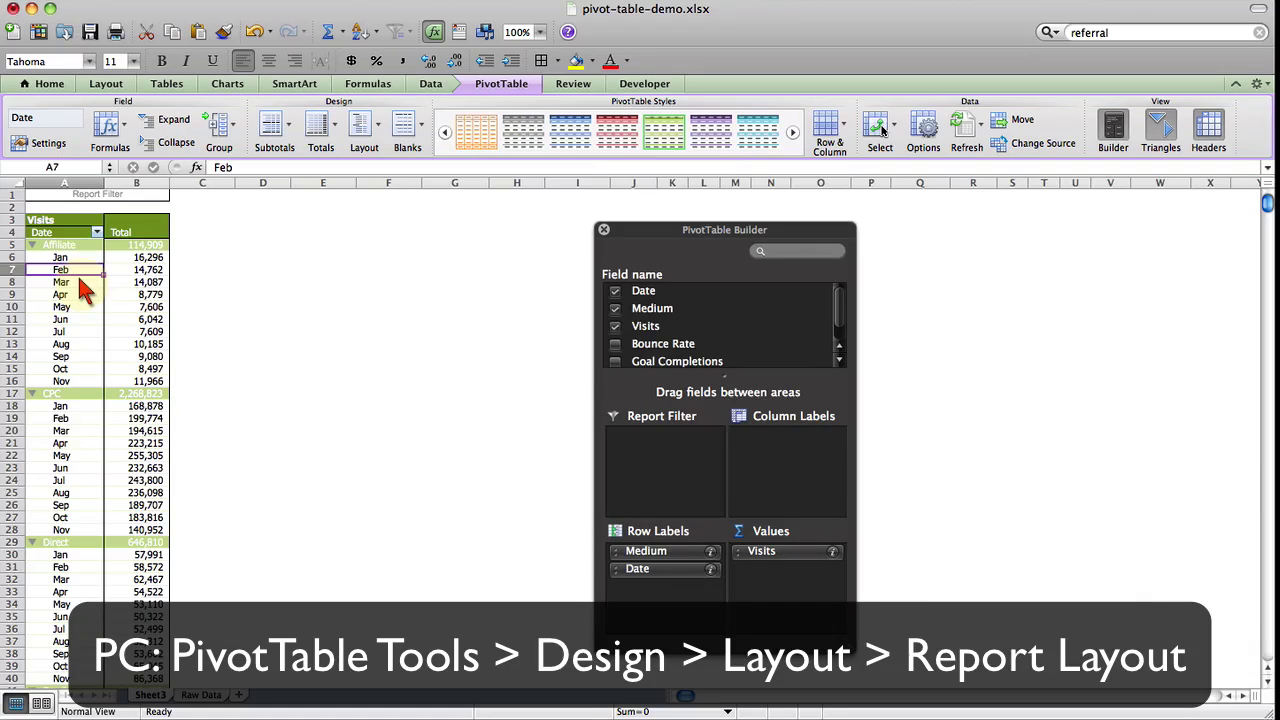
left_click(377, 128)
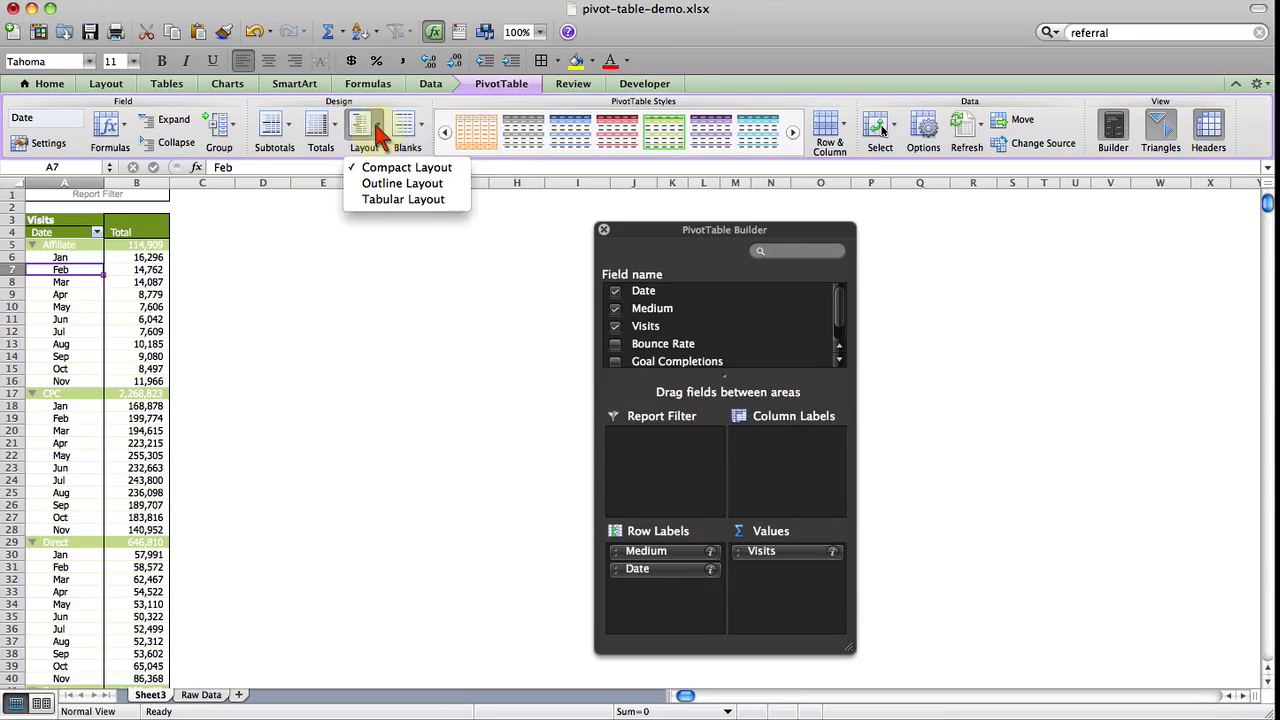
left_click(389, 186)
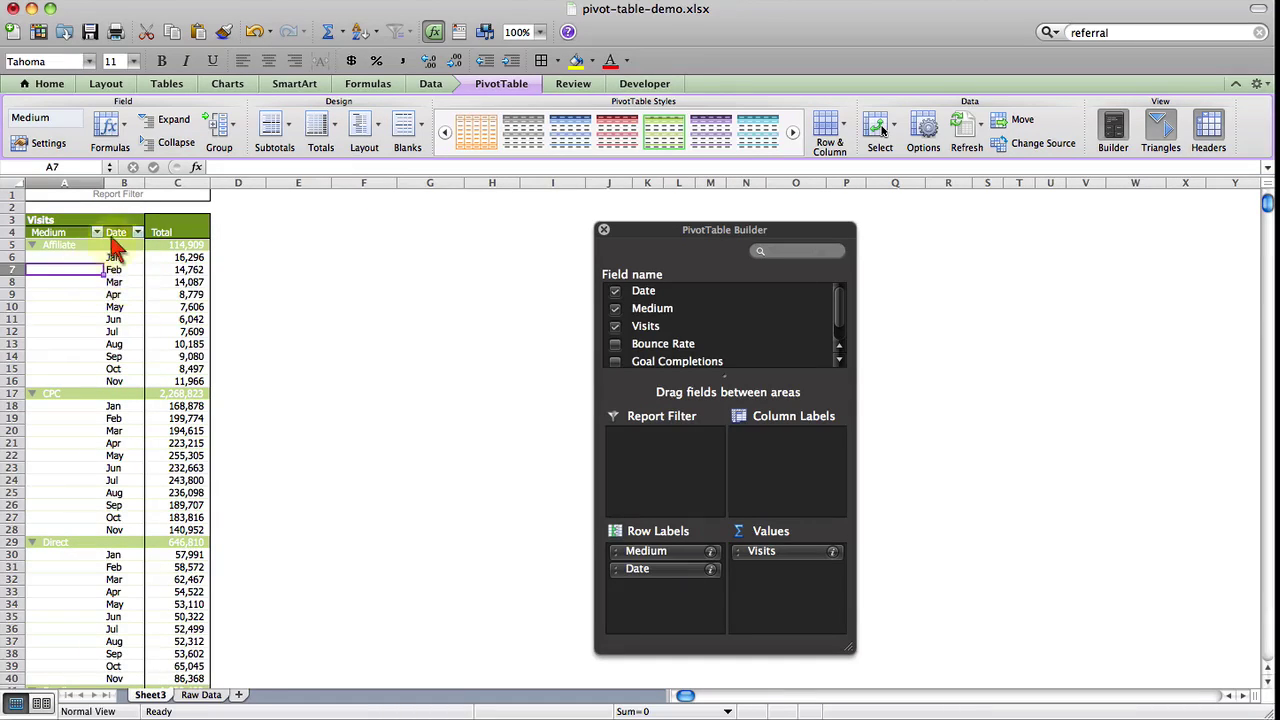
- Switch the PivotTable report to Tabular Layout, look over the medium groups and their totals, and select the CPC group
left_click(72, 246)
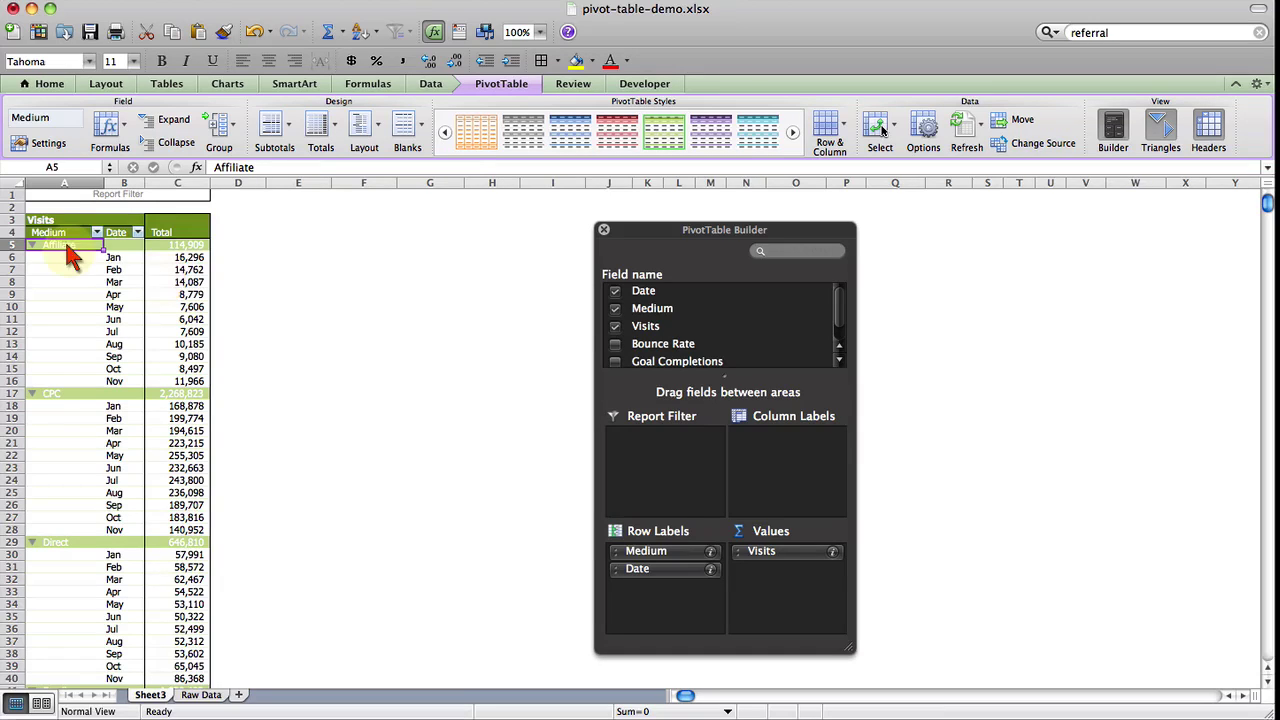
left_click(377, 128)
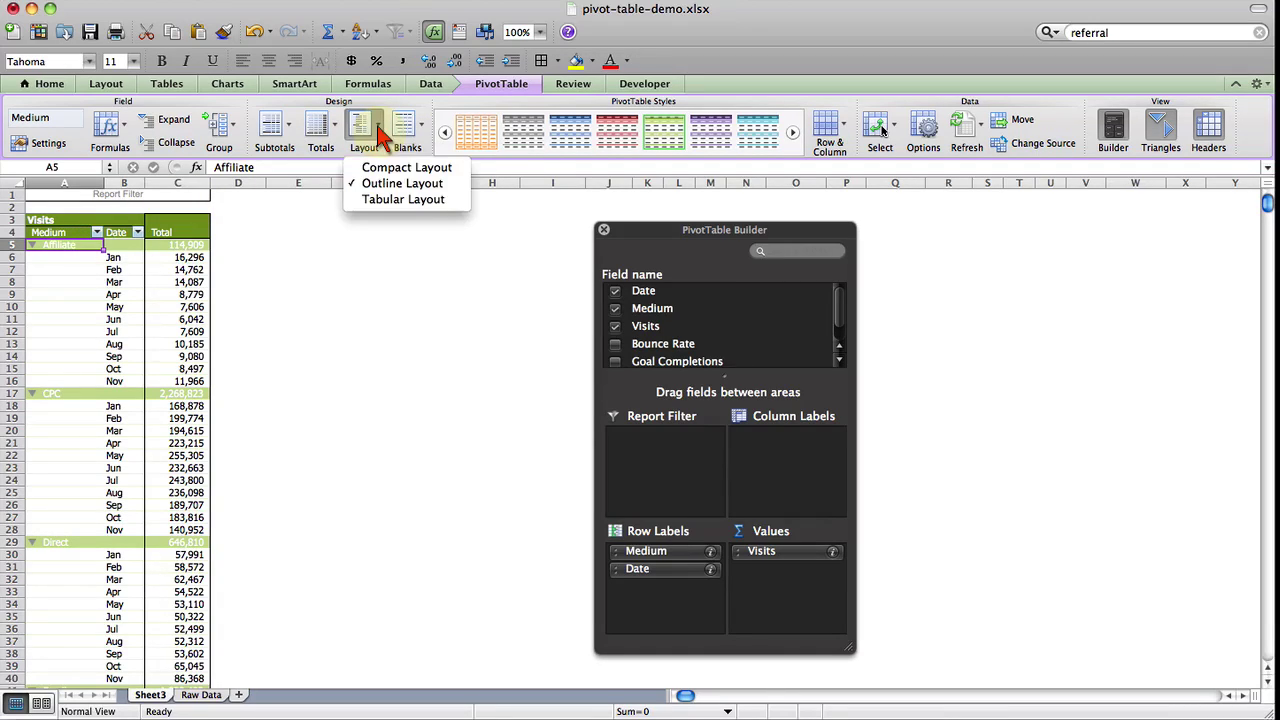
left_click(372, 200)
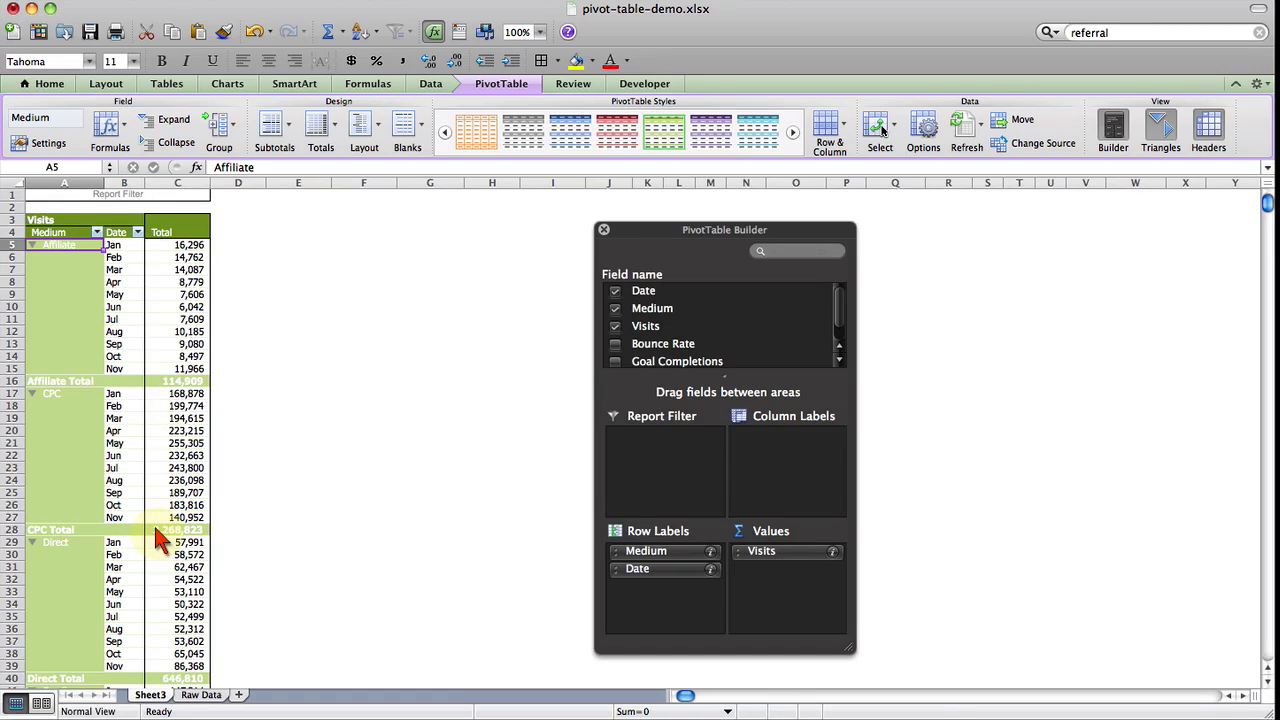
scroll(157, 530, "down", 5)
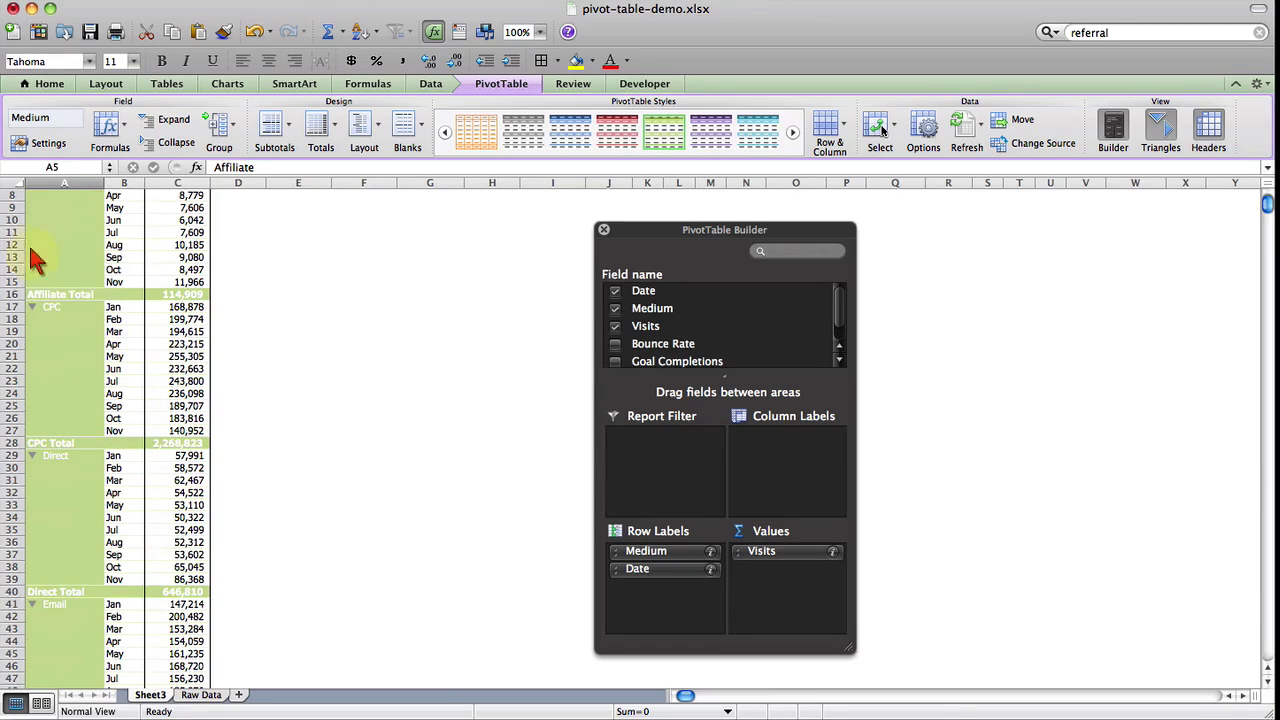
scroll(46, 471, "up", 5)
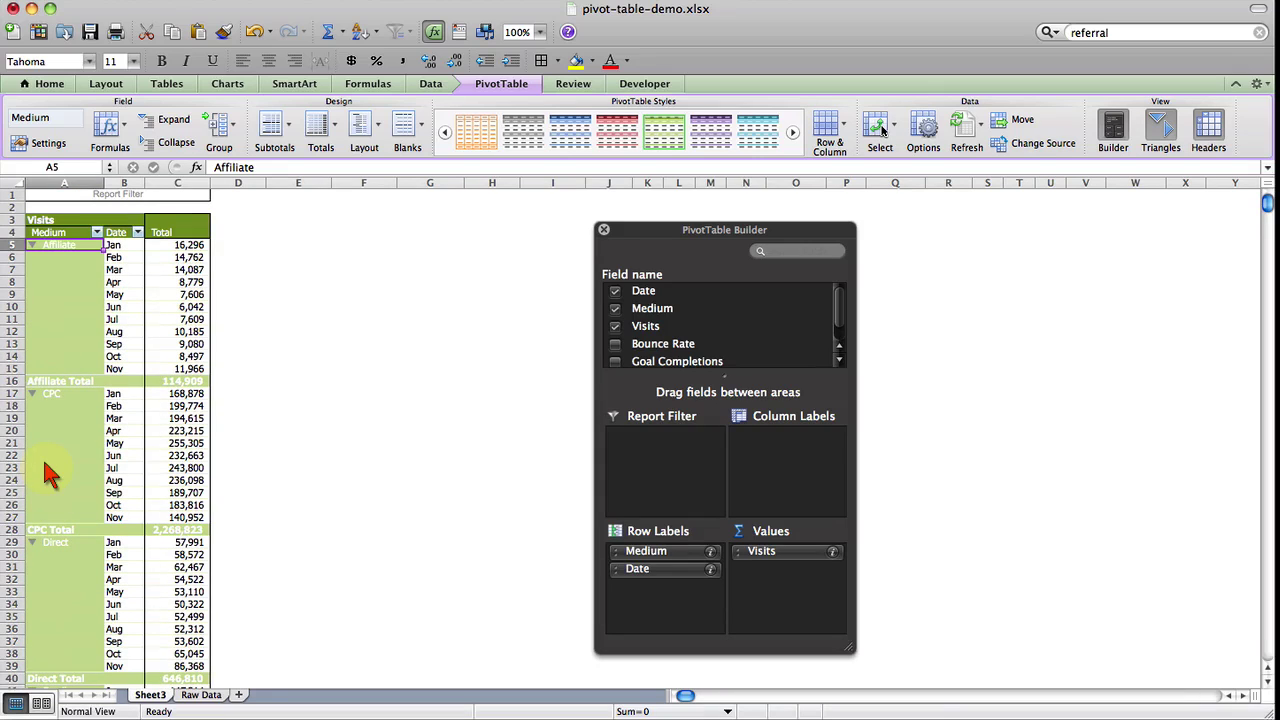
left_click(48, 473)
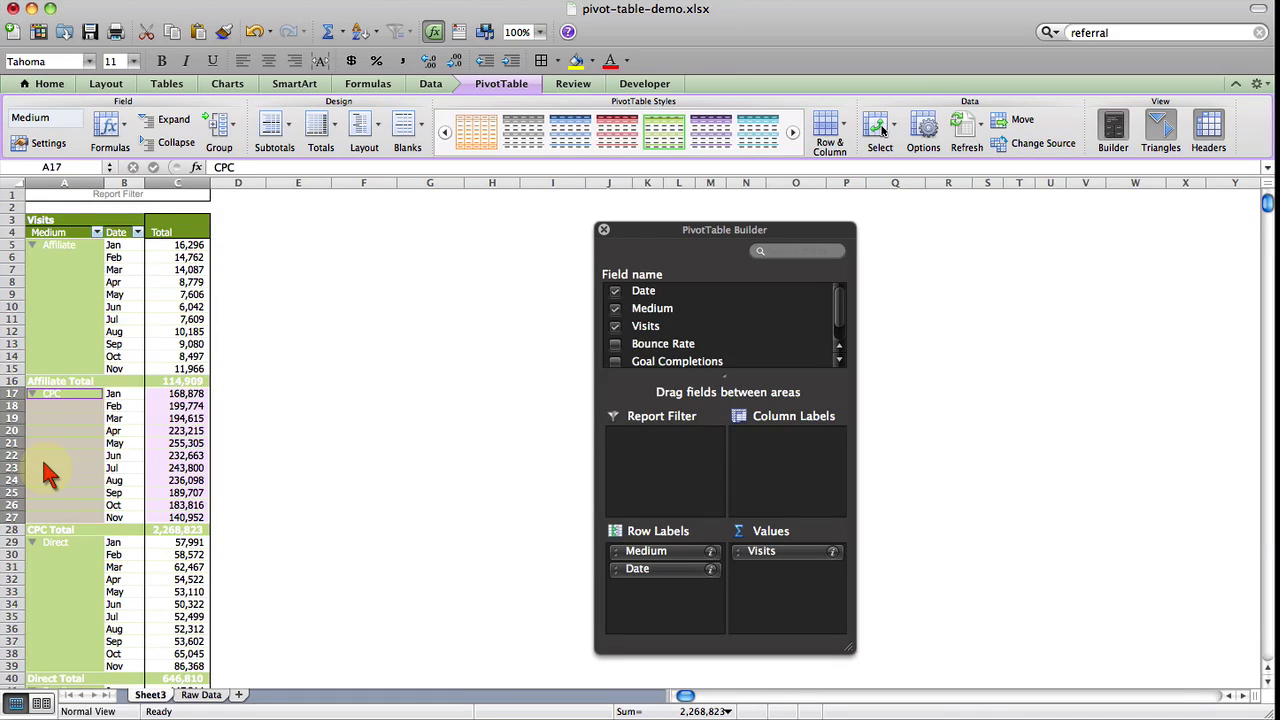